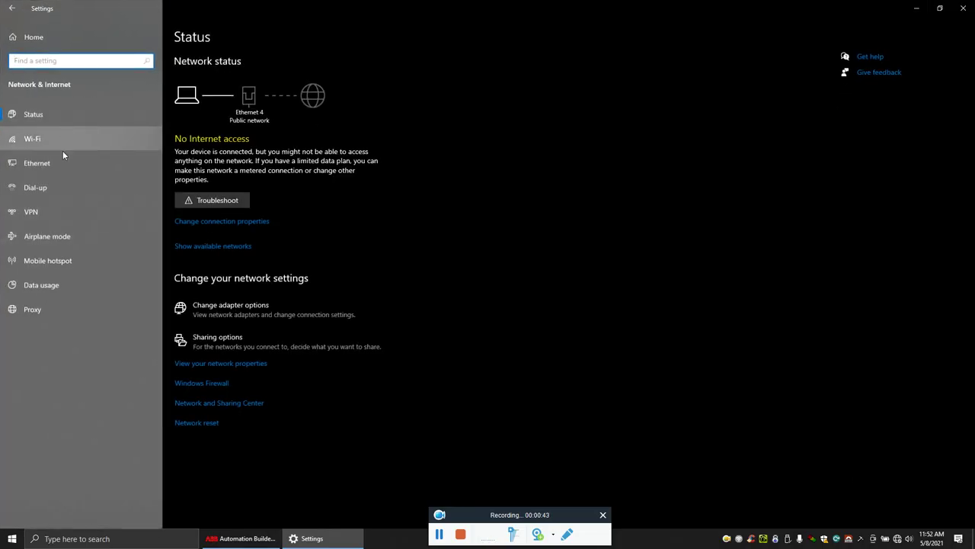
# - Show the Ethernet network settings page in Windows Settings
pyautogui.click(61, 163)
# - Inspect Ethernet 4's IPv4 properties (obtain addresses automatically) and close them unchanged
pyautogui.click(888, 72)
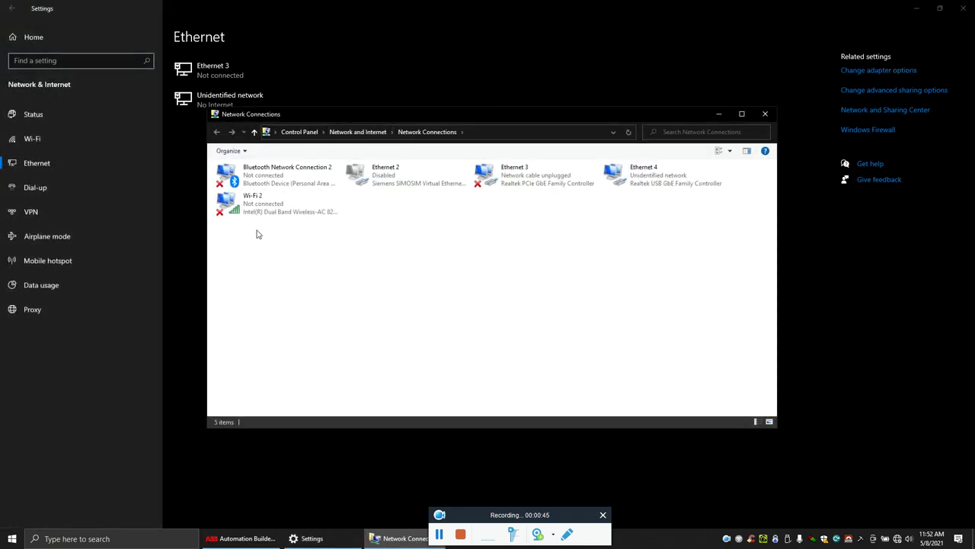
pyautogui.rightClick(647, 173)
pyautogui.click(714, 268)
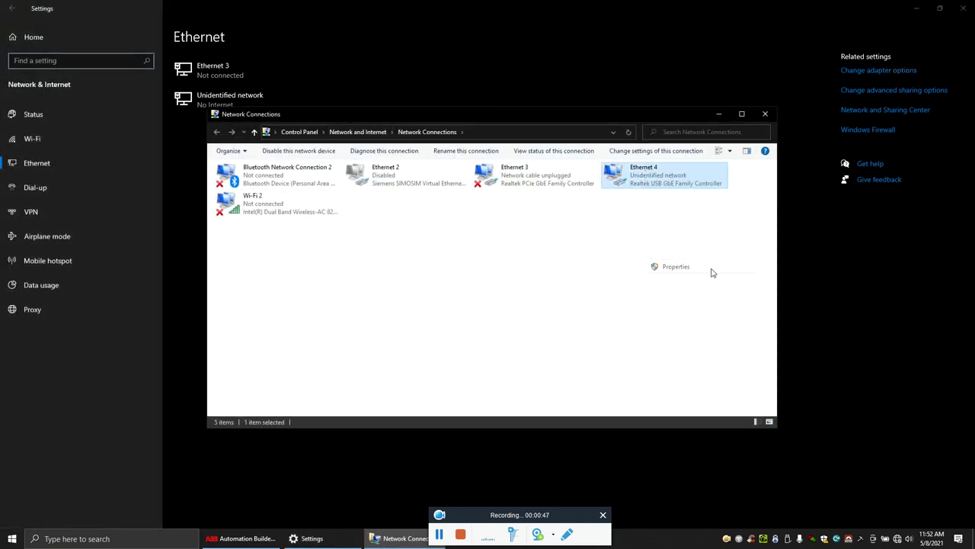
pyautogui.doubleClick(316, 277)
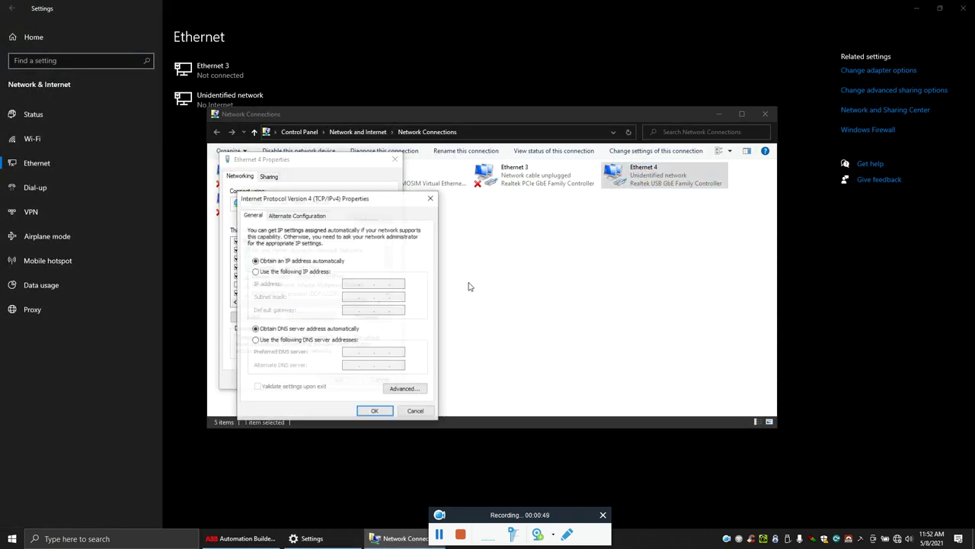
pyautogui.click(430, 198)
pyautogui.click(395, 159)
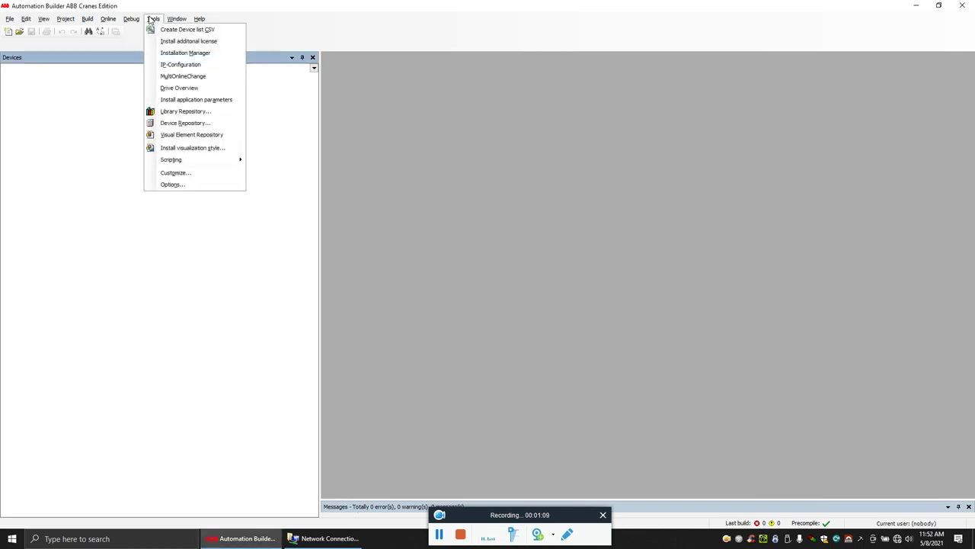
# - Scan for PLCs, select the PM573-ETH found at 192.168.100.73, then start a new project
pyautogui.click(172, 65)
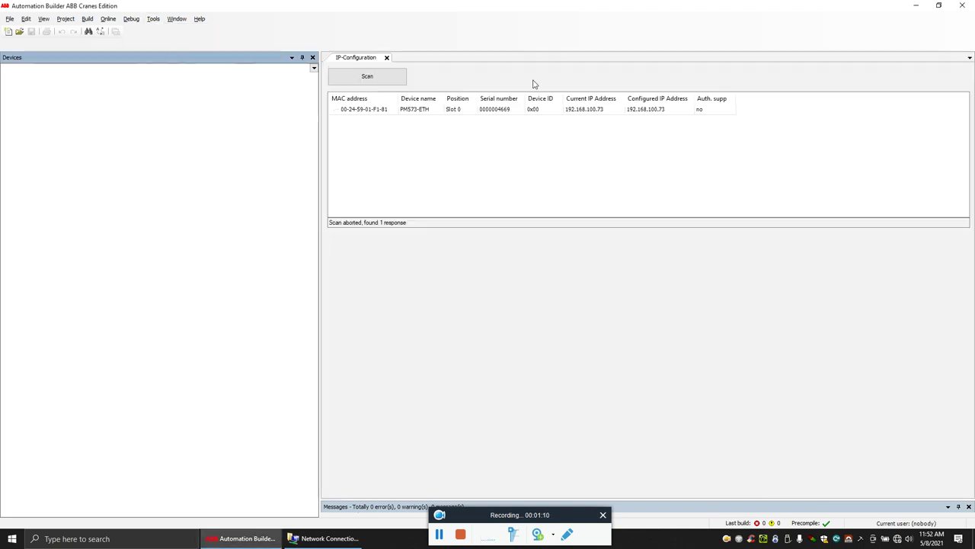
pyautogui.click(372, 80)
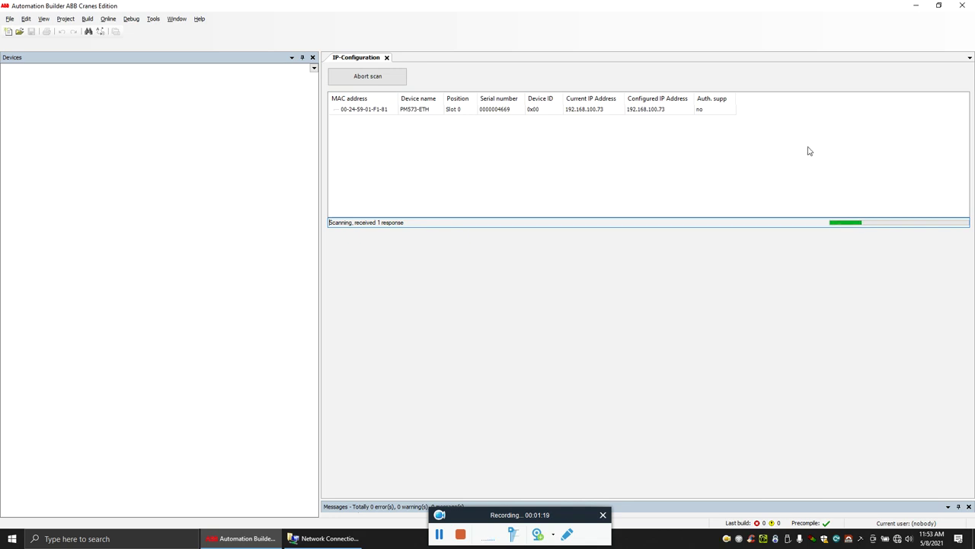
pyautogui.click(376, 84)
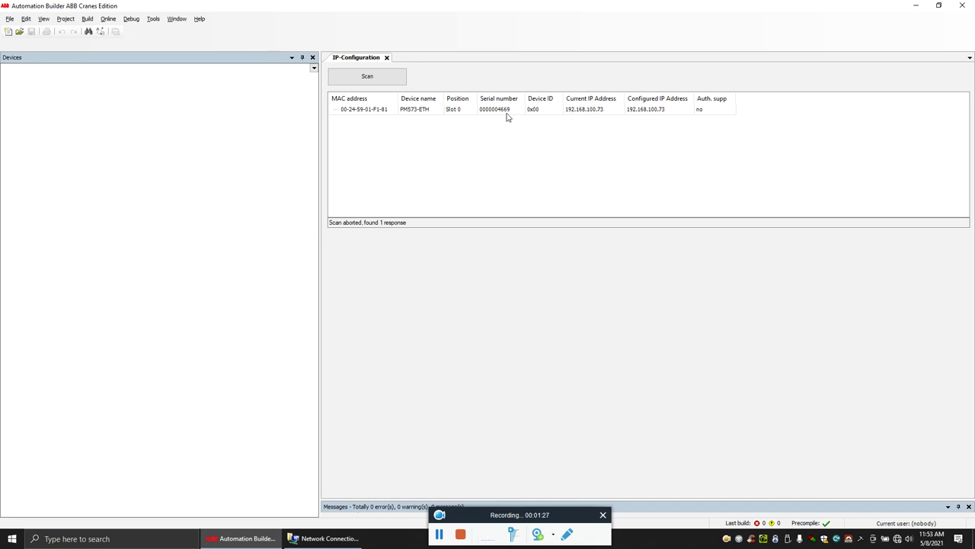
pyautogui.click(565, 108)
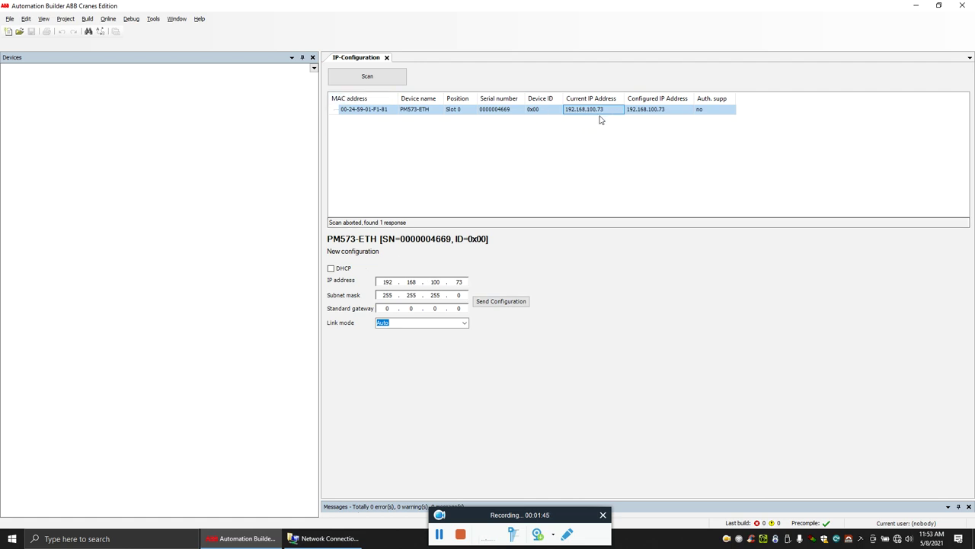
pyautogui.click(8, 32)
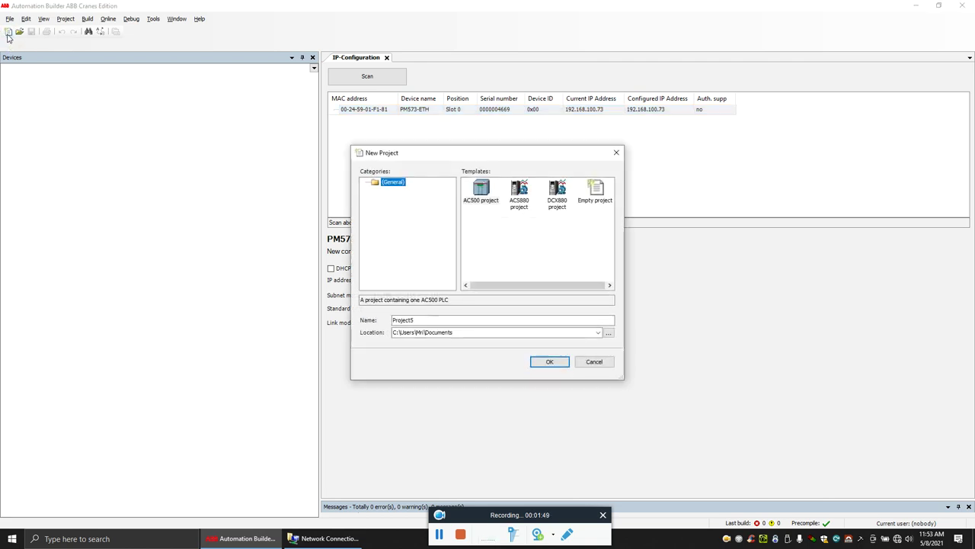
# - Create Project5 from the AC500 template with an AC500 PM573-ETH PLC named PLC_AC500
pyautogui.click(479, 189)
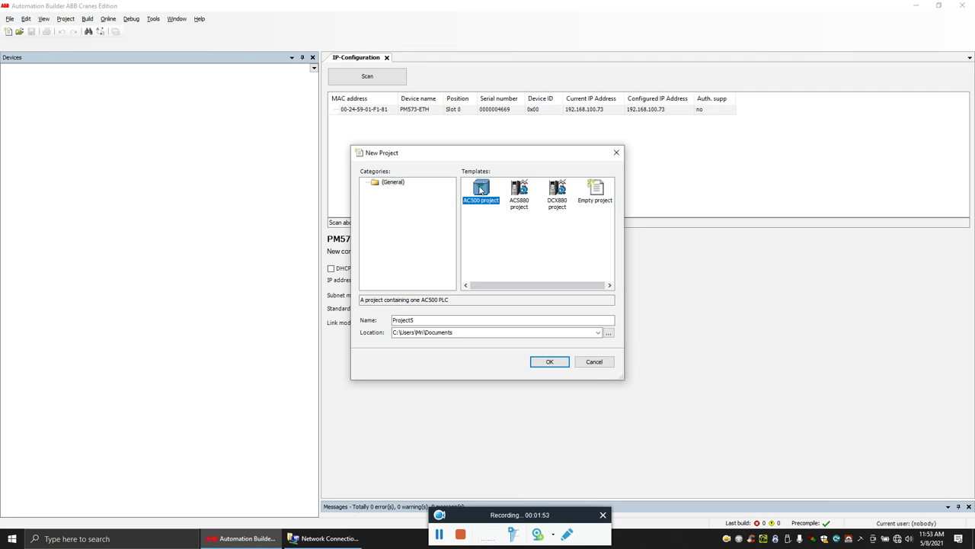
pyautogui.doubleClick(482, 191)
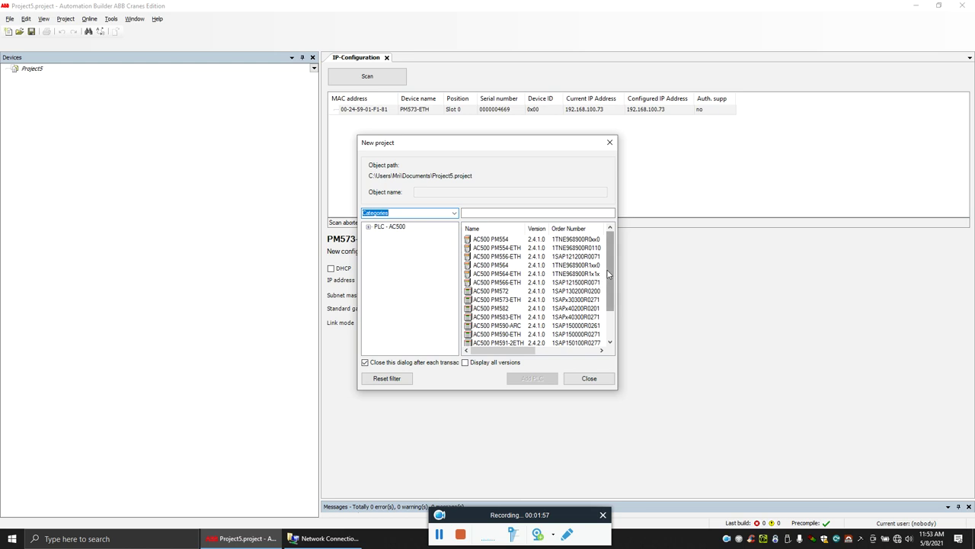
pyautogui.moveTo(608, 274); pyautogui.dragTo(610, 288)
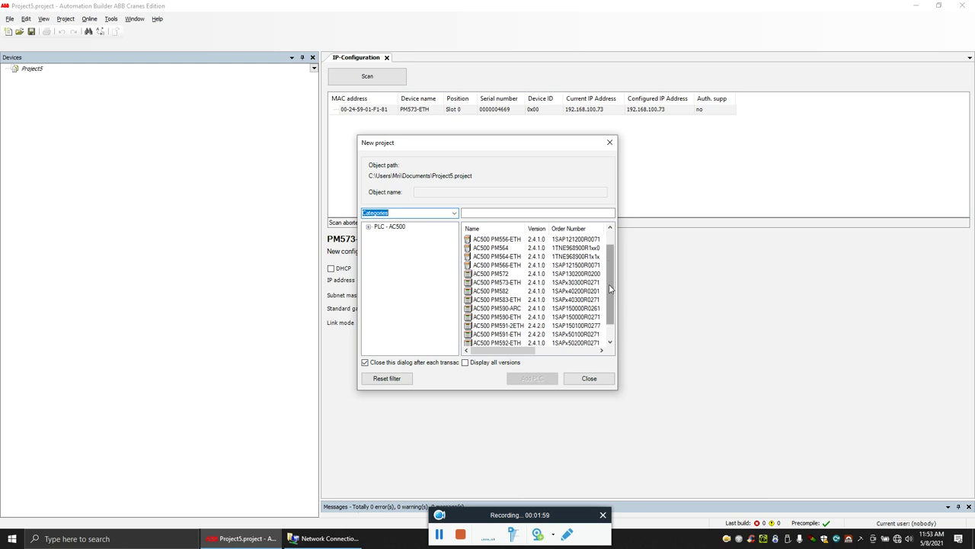
pyautogui.click(514, 283)
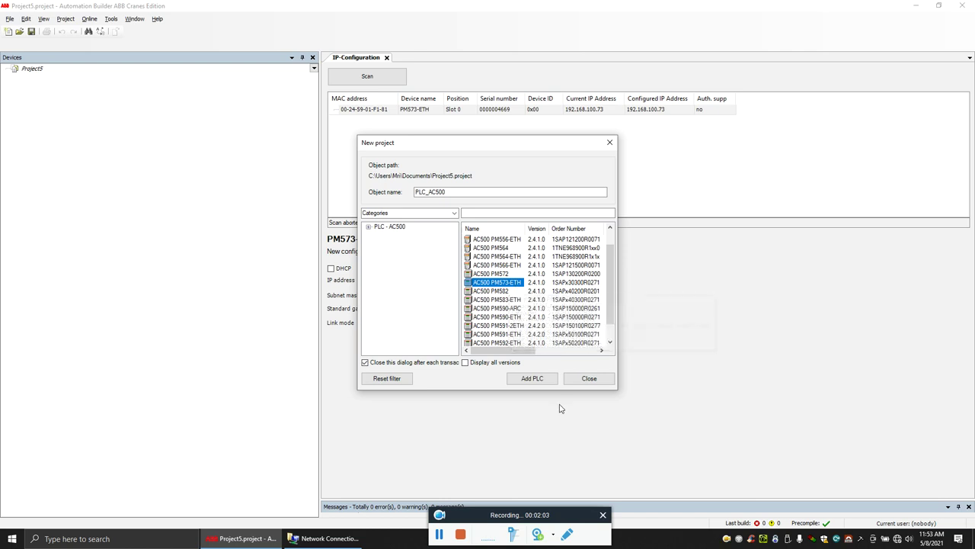
pyautogui.click(532, 378)
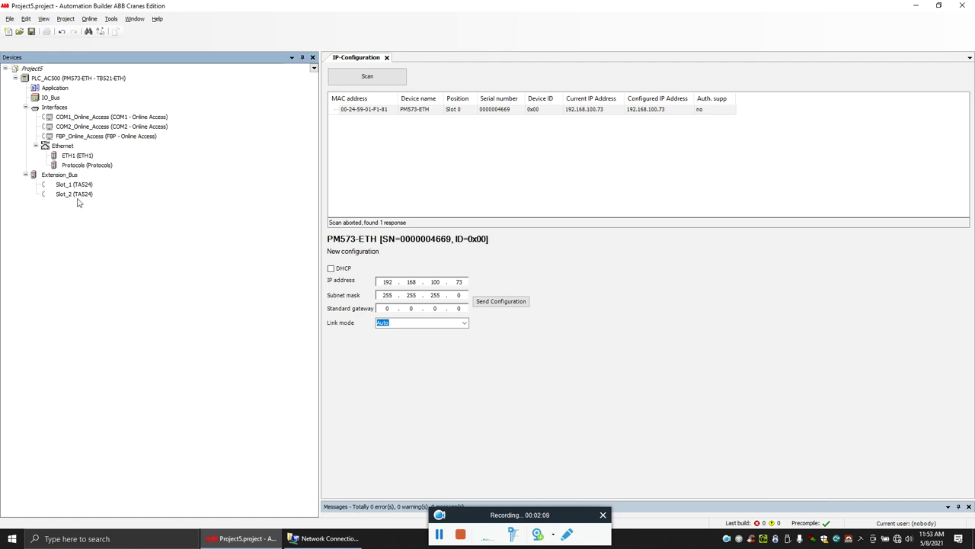
# - Insert the DC532 I/O module under PLC_AC500's IO_Bus and select it
pyautogui.click(40, 90)
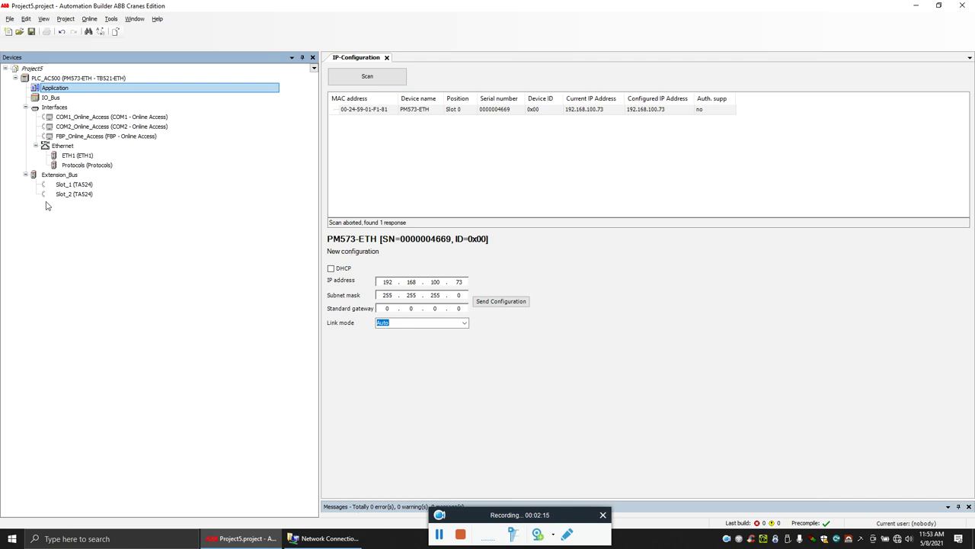
pyautogui.click(46, 99)
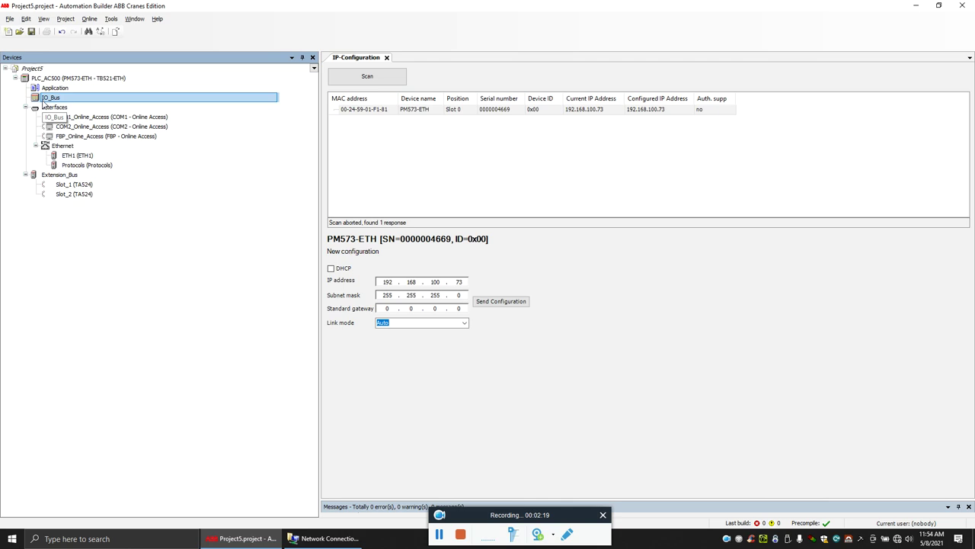
pyautogui.rightClick(47, 99)
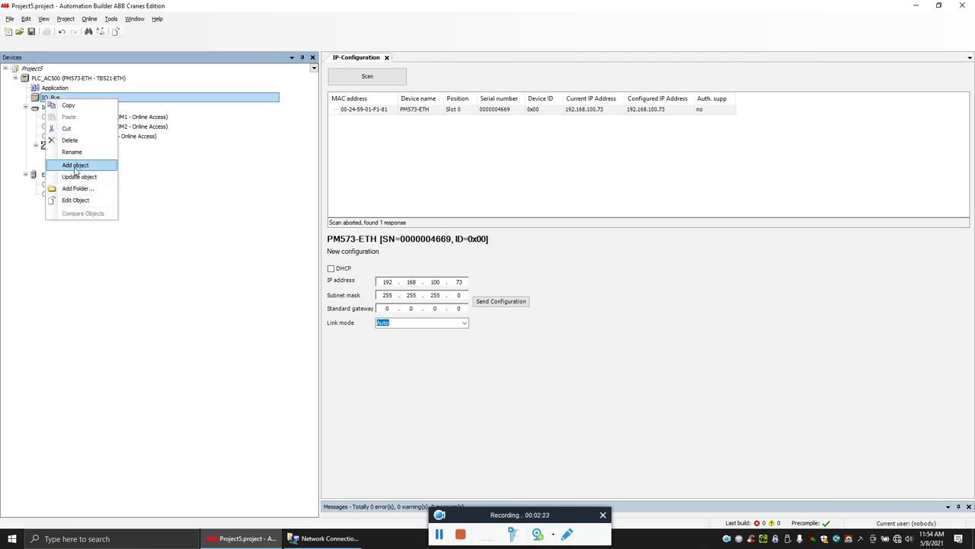
pyautogui.click(76, 166)
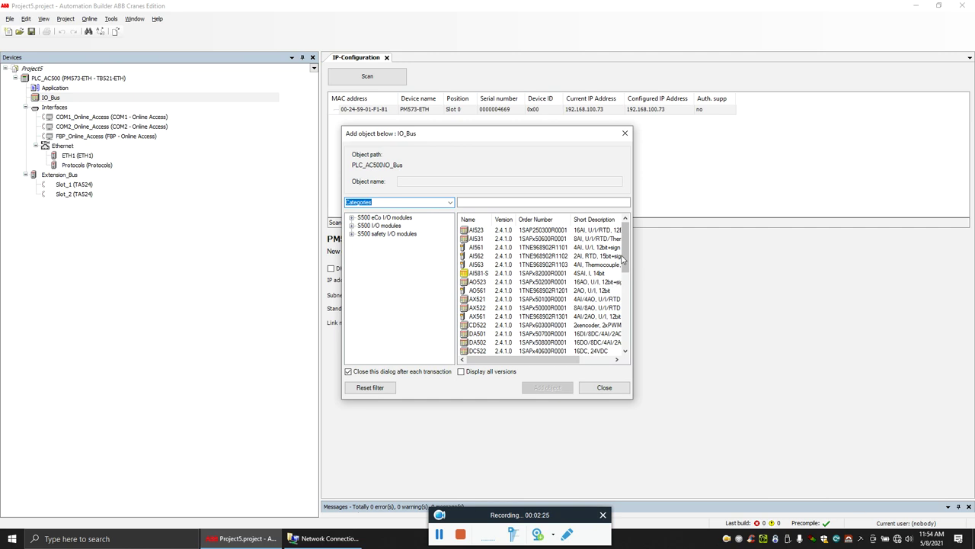
pyautogui.moveTo(627, 261); pyautogui.dragTo(626, 270)
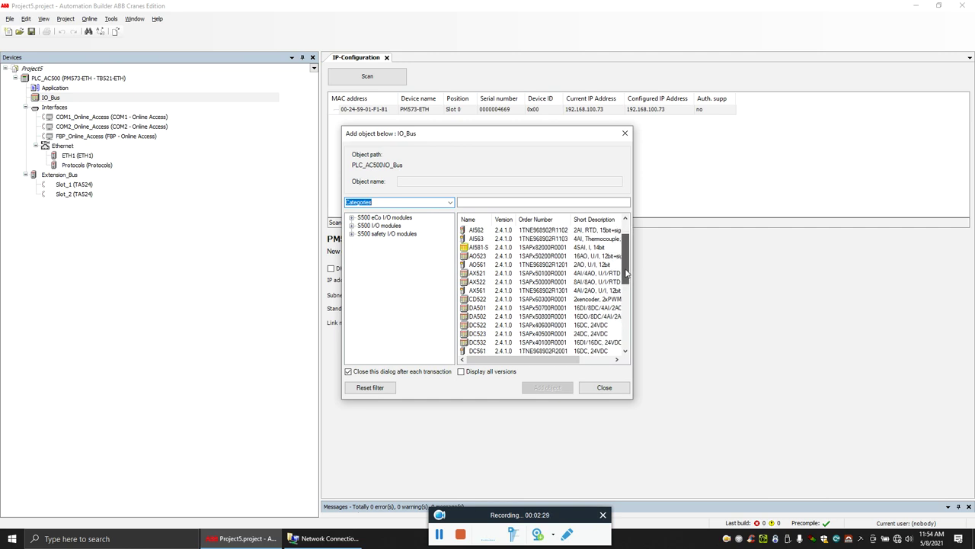
pyautogui.moveTo(626, 273); pyautogui.dragTo(623, 278)
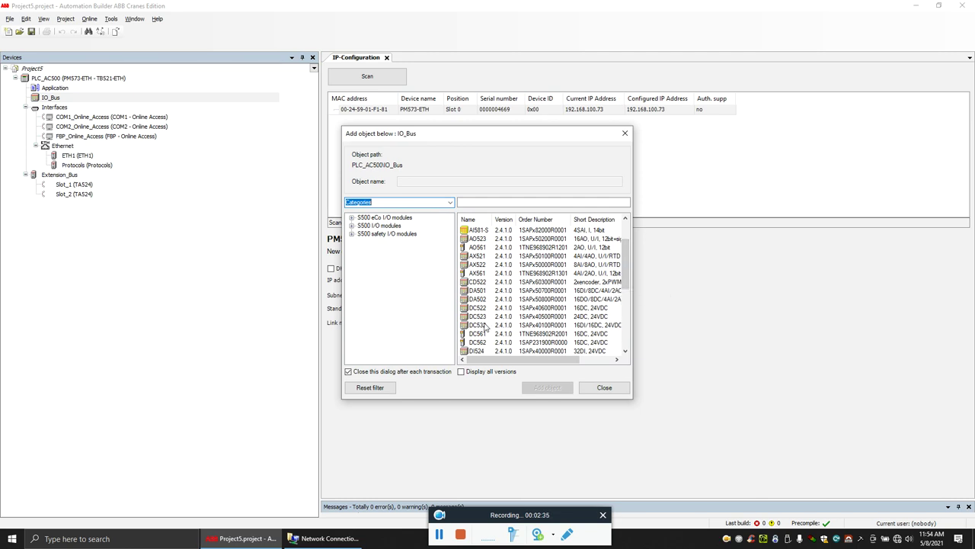
pyautogui.click(480, 326)
pyautogui.click(547, 387)
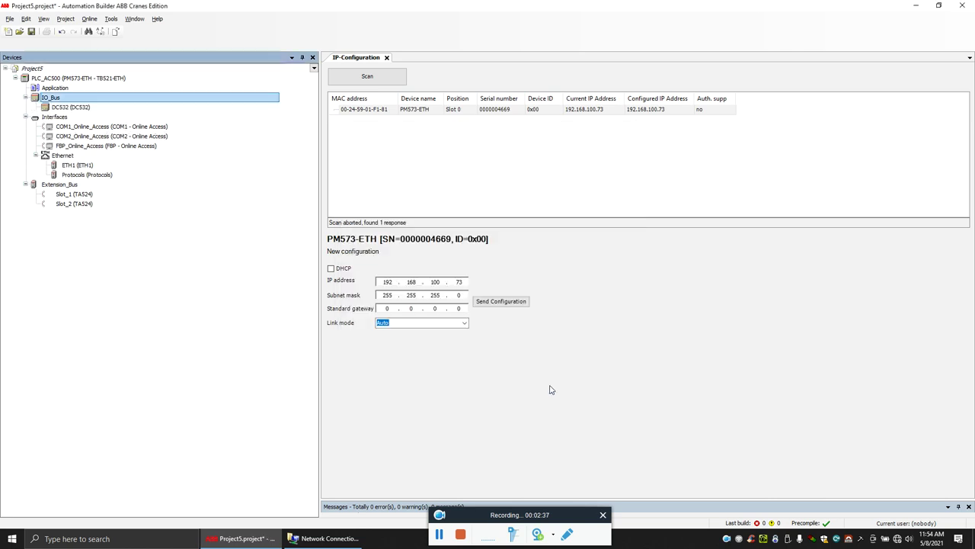
pyautogui.click(58, 109)
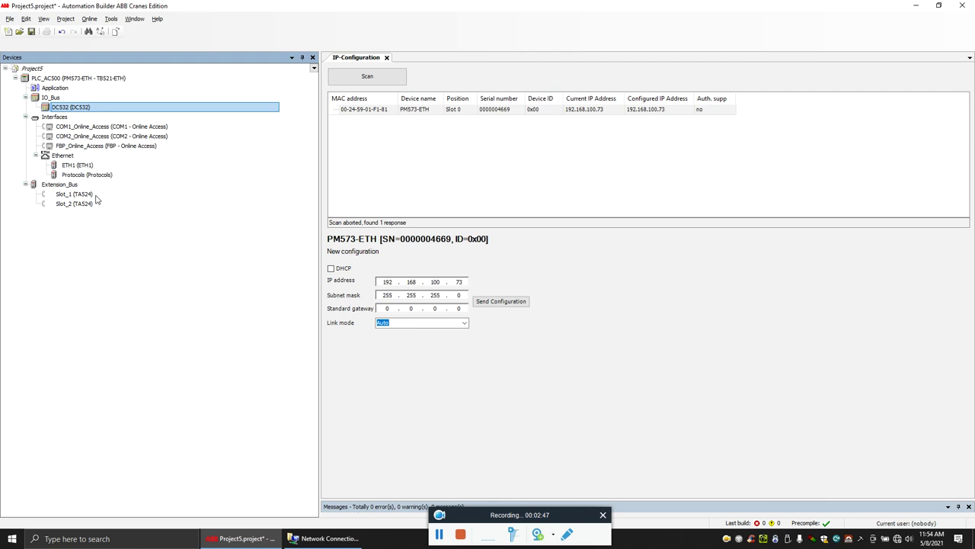
# - Swap Slot_1 for the CM572-DP Profibus module and select its Profibus_Master
pyautogui.rightClick(88, 196)
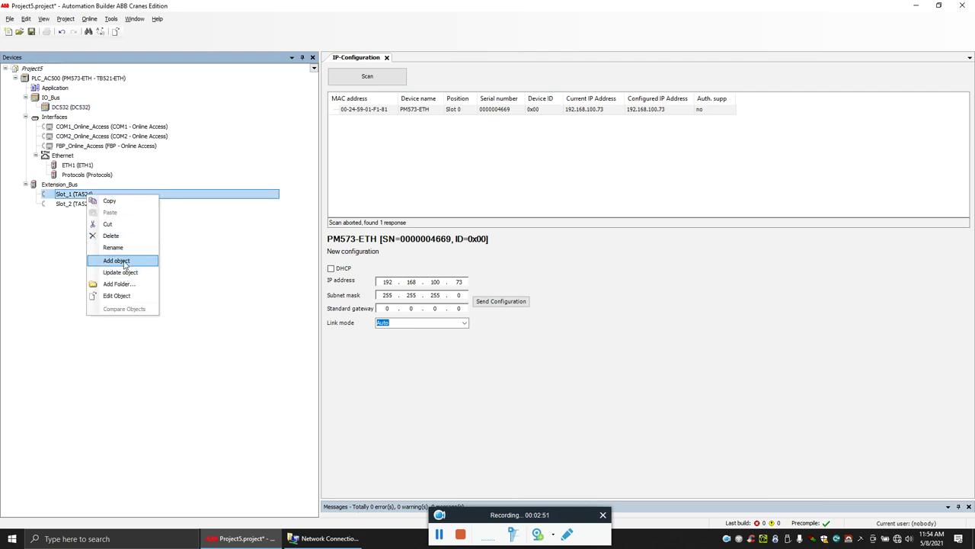
pyautogui.click(123, 272)
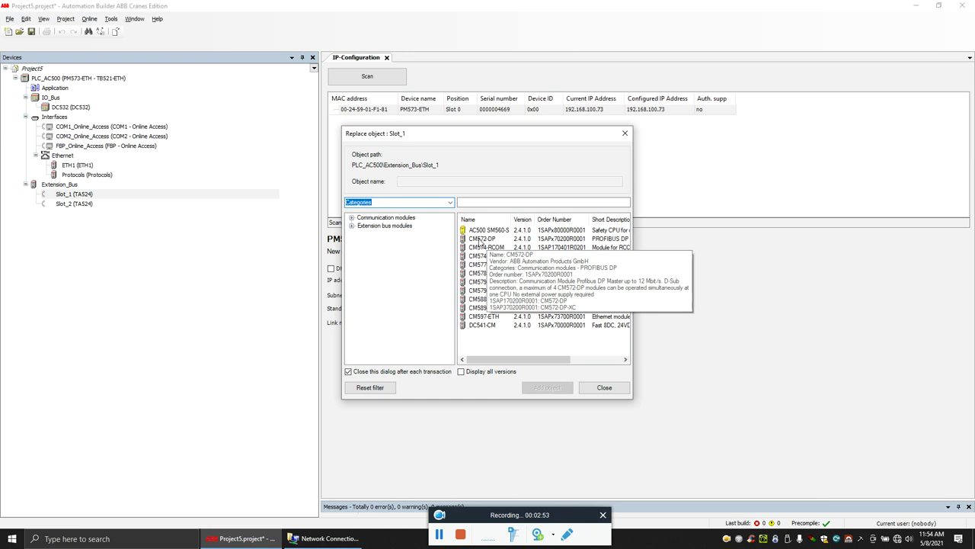
pyautogui.click(481, 240)
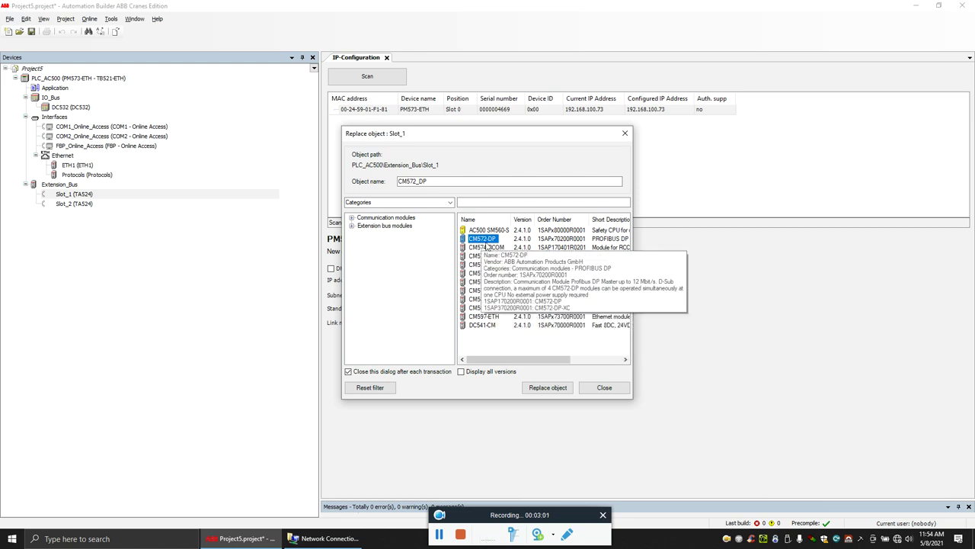
pyautogui.click(548, 388)
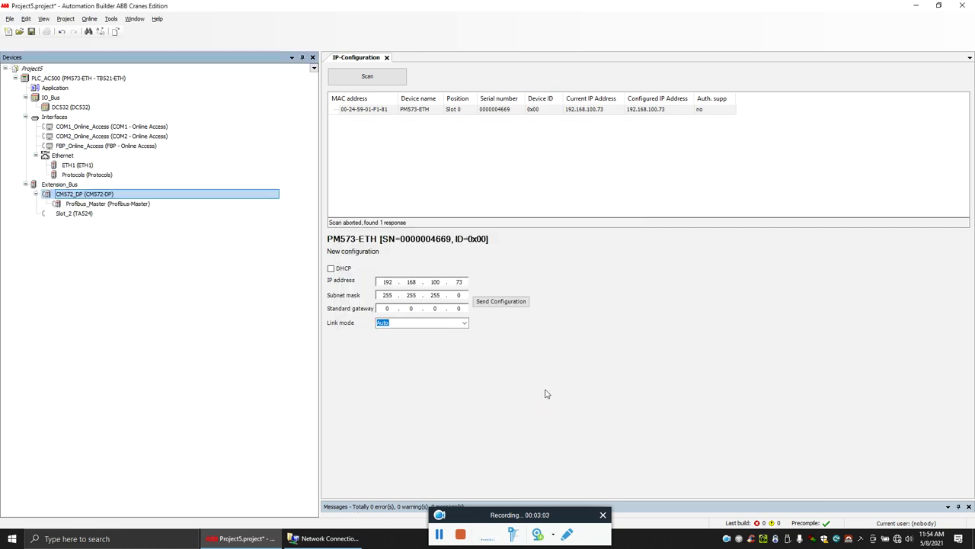
pyautogui.click(101, 204)
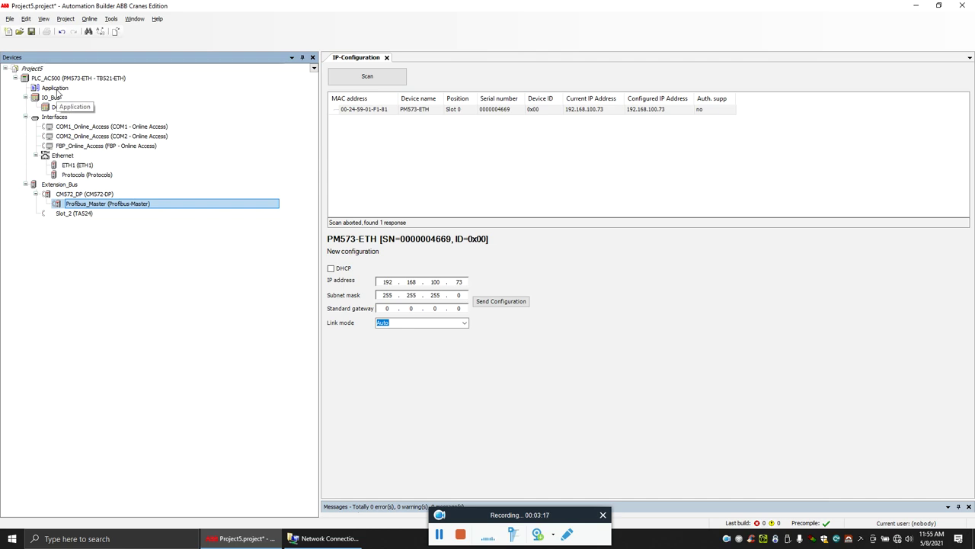
# - Rename the Application node to TestProgram and launch it in CoDeSys V2.3
pyautogui.click(57, 92)
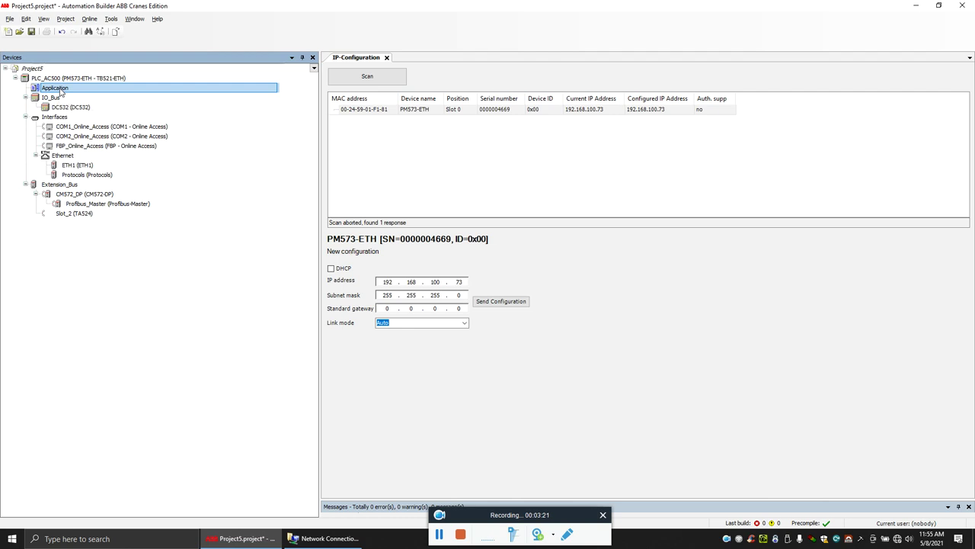
pyautogui.press('F2')
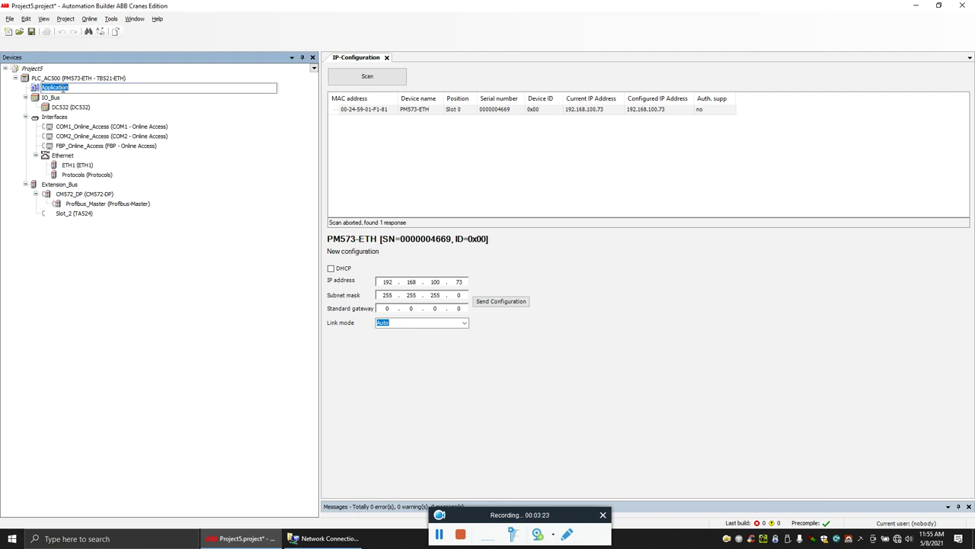
pyautogui.write('Test')
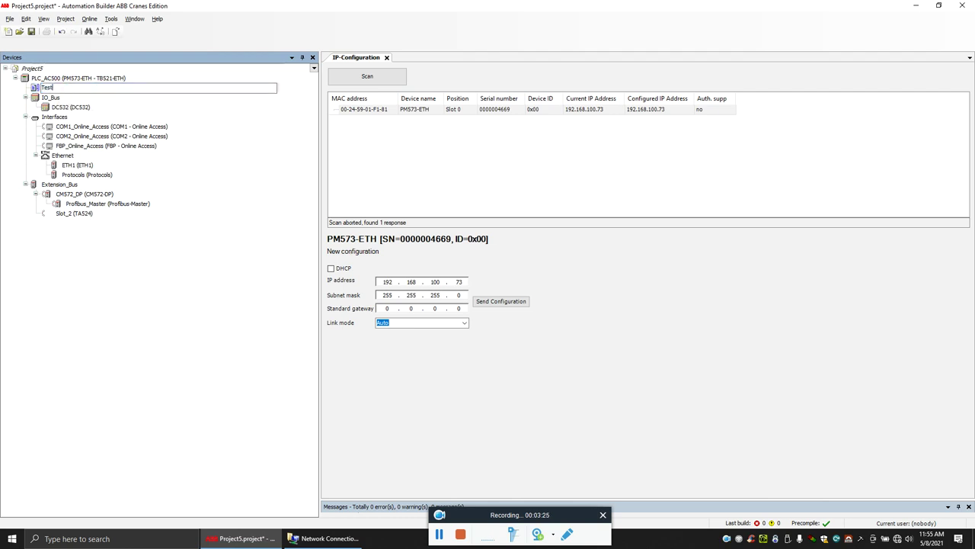
pyautogui.write('Program')
pyautogui.click(159, 280)
pyautogui.click(56, 88)
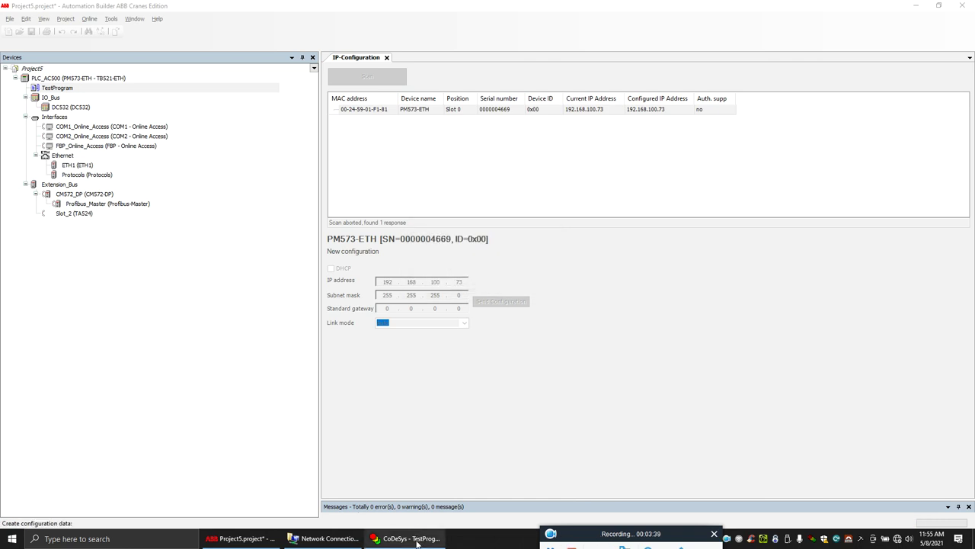
# - Open PLC_PRG in CoDeSys and run Rebuild all, getting 0 errors and 0 warnings
pyautogui.click(417, 539)
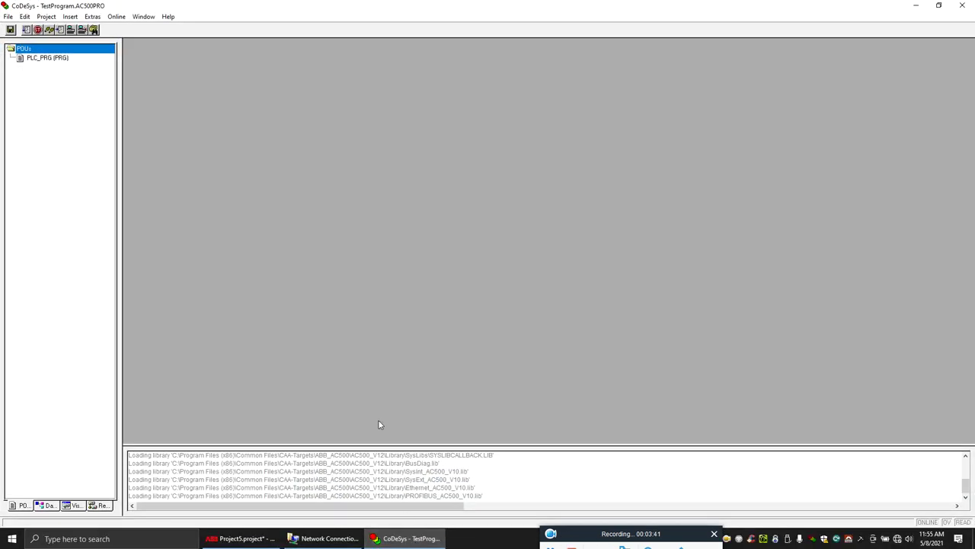
pyautogui.click(43, 58)
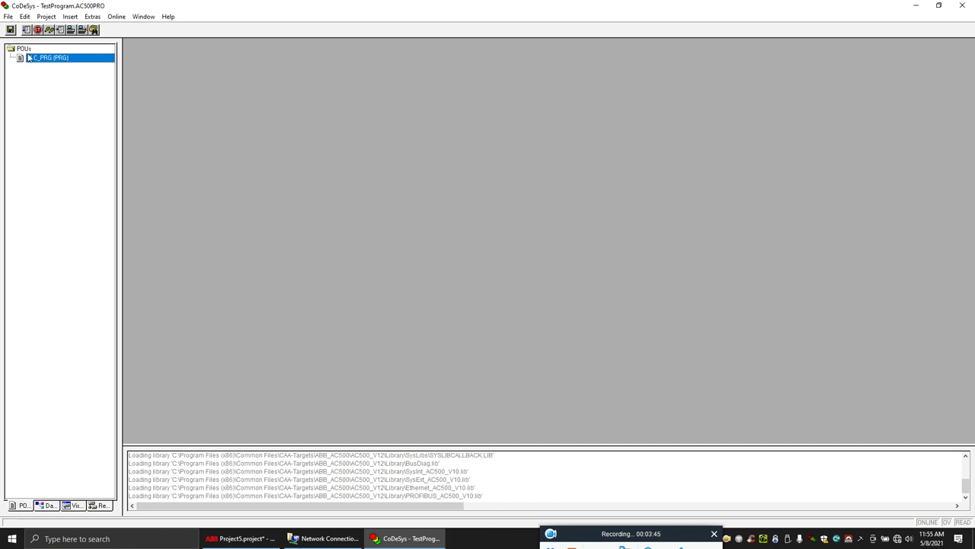
pyautogui.doubleClick(43, 60)
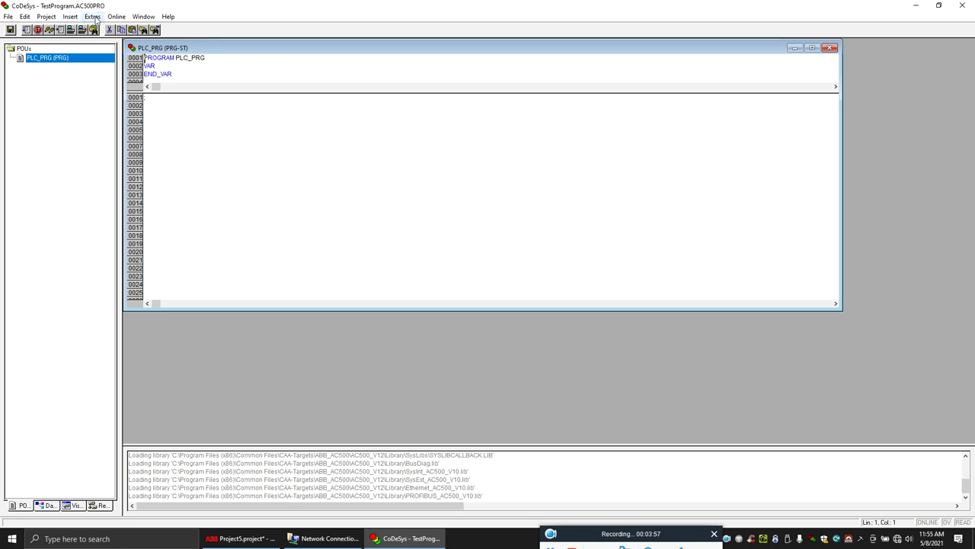
pyautogui.click(50, 18)
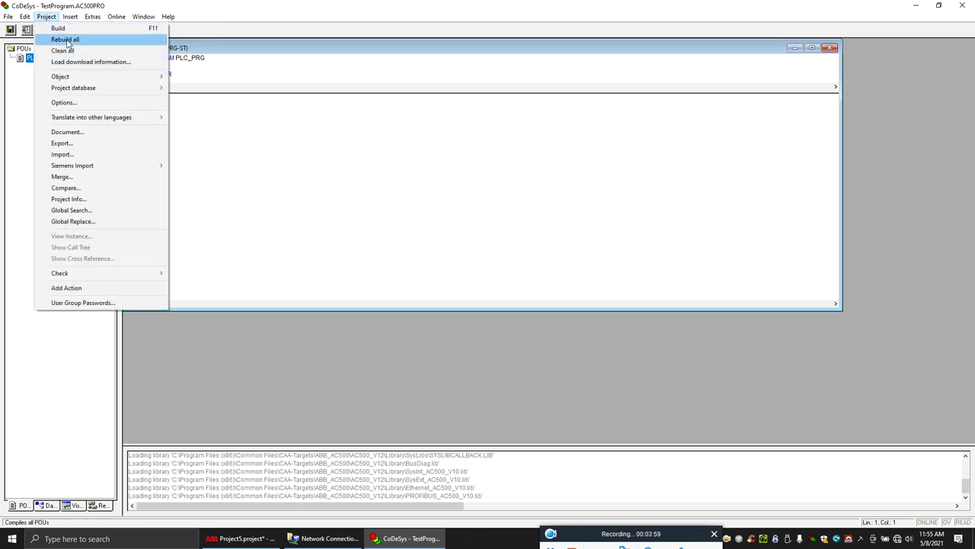
pyautogui.click(66, 40)
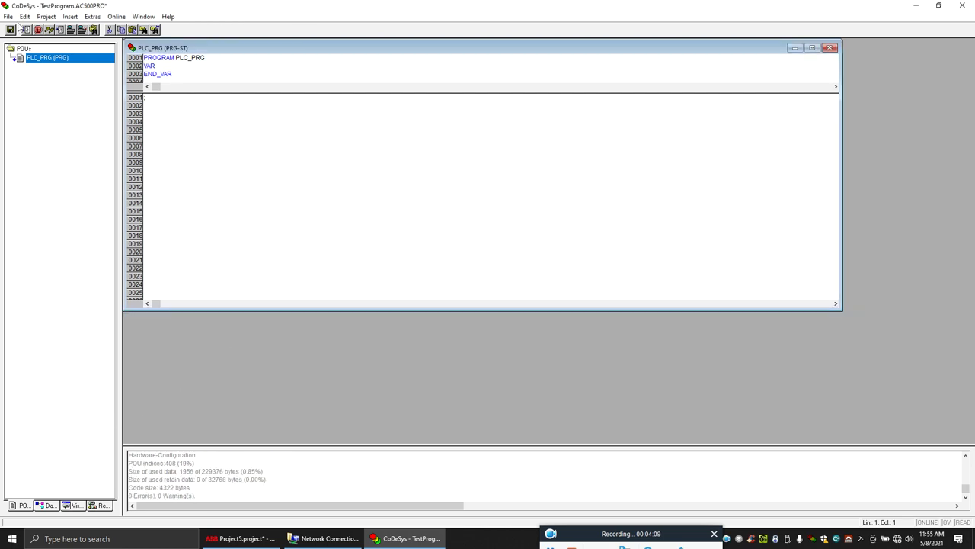
# - Convert PLC_PRG from ST to FBD and reopen its diagram in a maximized editor
pyautogui.rightClick(36, 60)
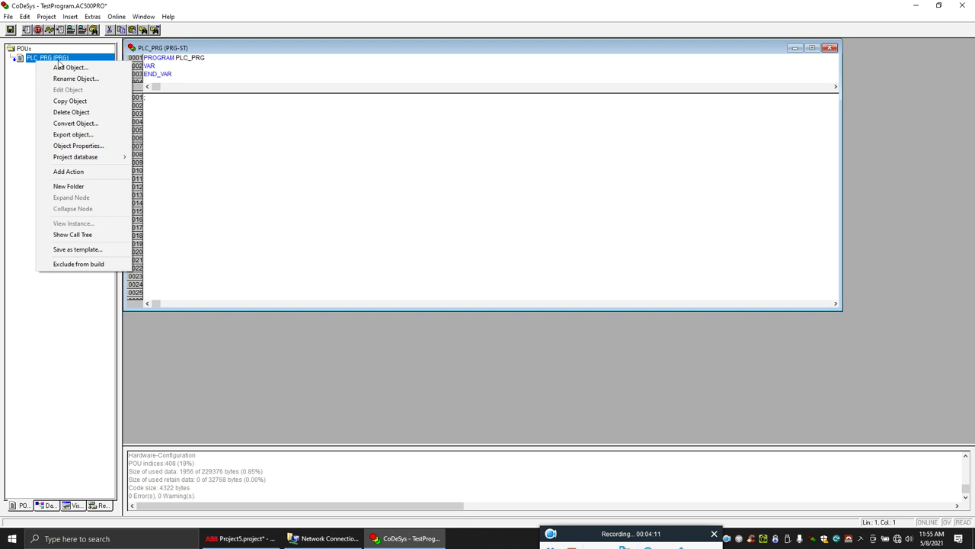
pyautogui.click(76, 123)
pyautogui.click(460, 287)
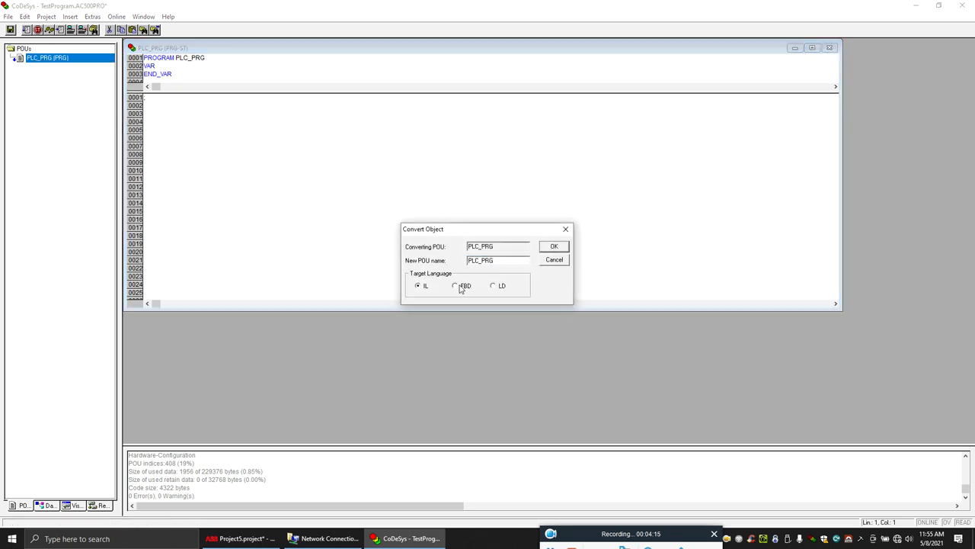
pyautogui.click(550, 247)
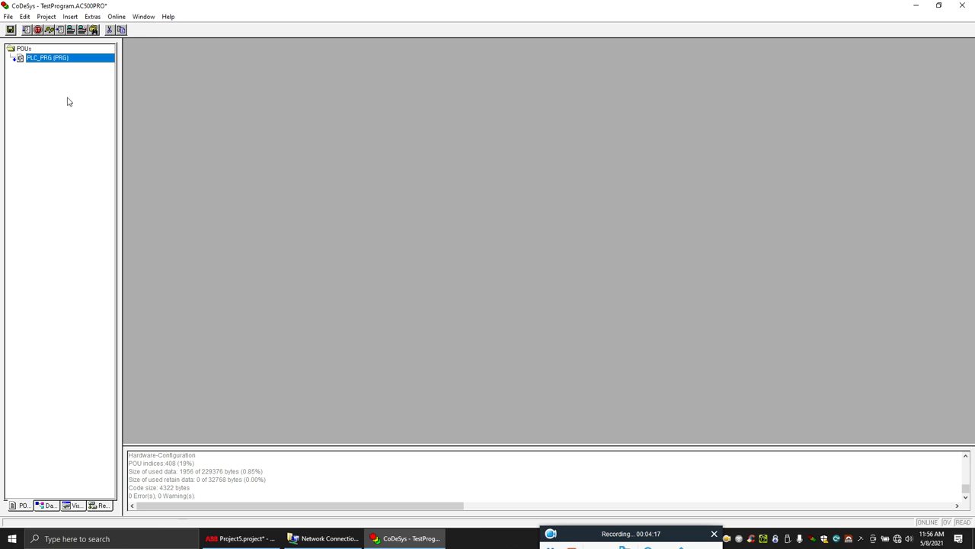
pyautogui.doubleClick(73, 60)
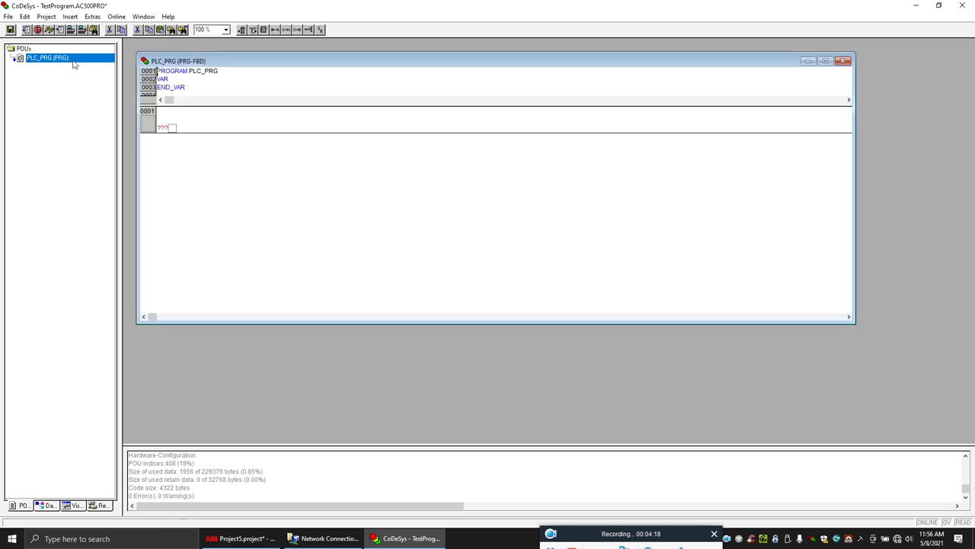
pyautogui.doubleClick(589, 66)
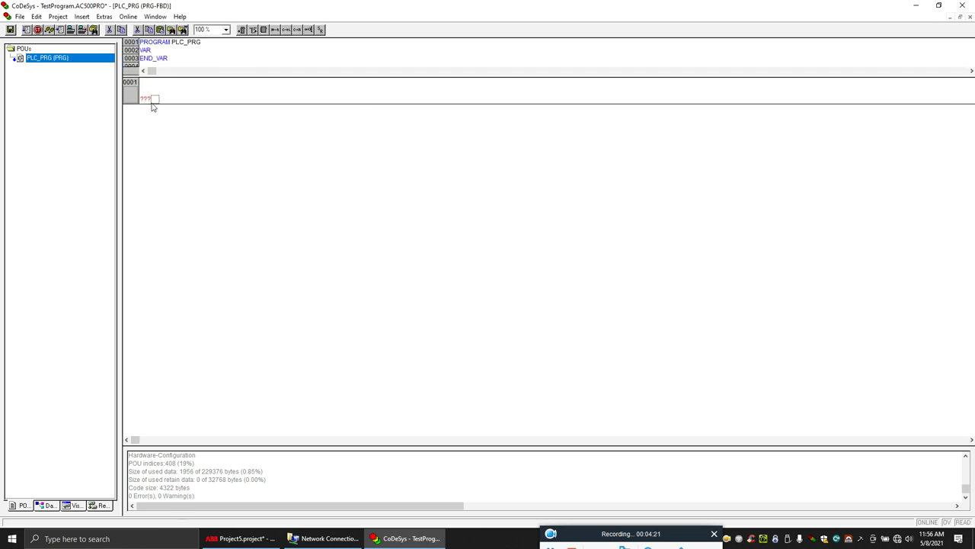
# - Insert an AND block in network 0001 and connect BOOL input a
pyautogui.click(265, 31)
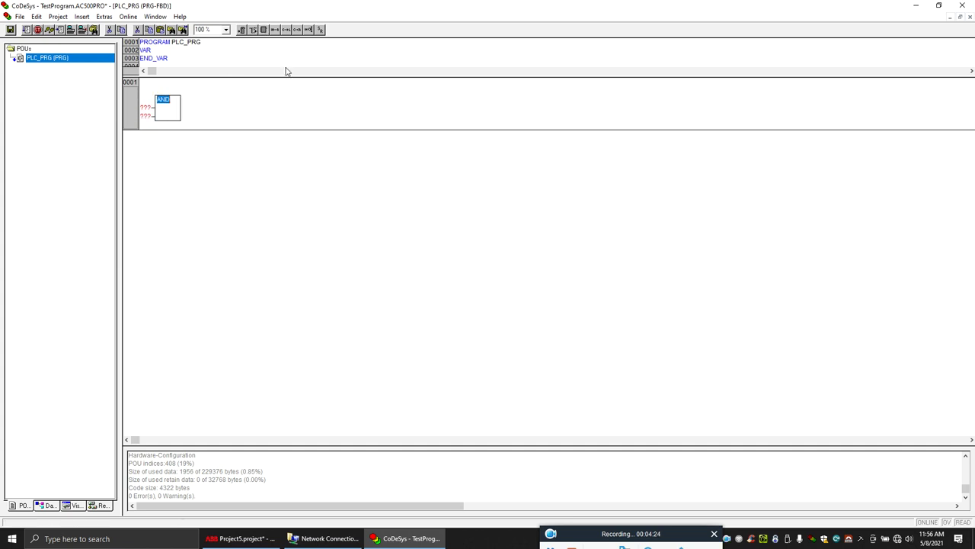
pyautogui.click(146, 108)
pyautogui.write('a')
pyautogui.press('Return')
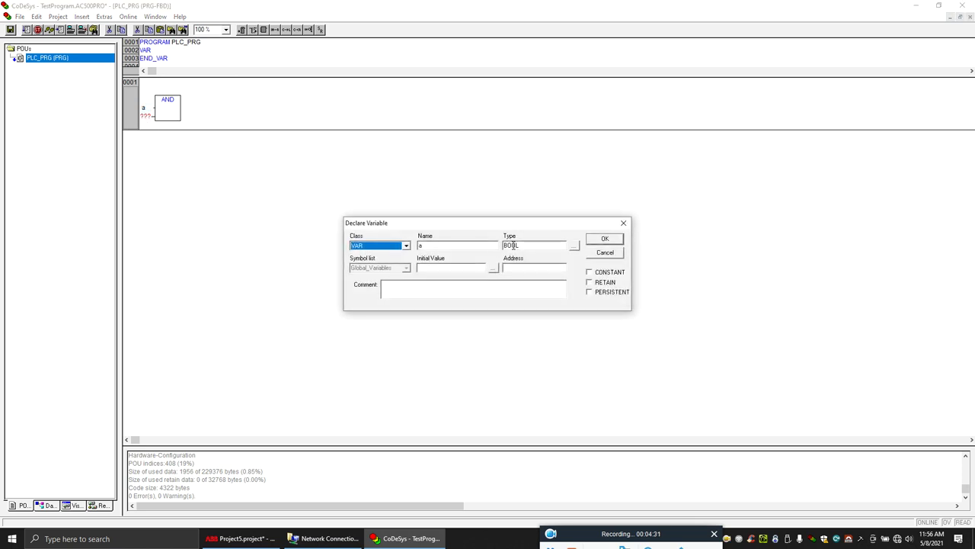
pyautogui.click(605, 240)
# - Connect BOOL input b and BOOL output c to the AND block
pyautogui.click(146, 116)
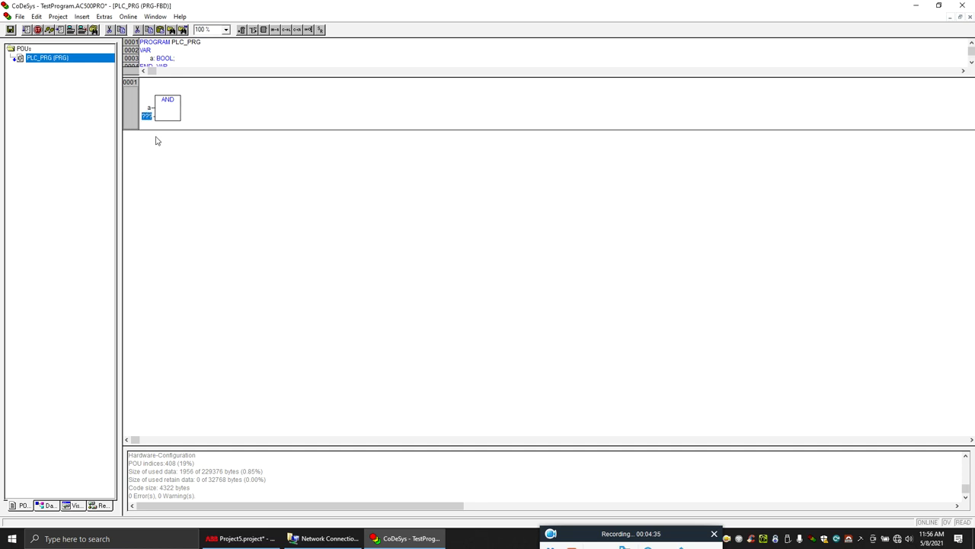
pyautogui.write('b')
pyautogui.press('Return')
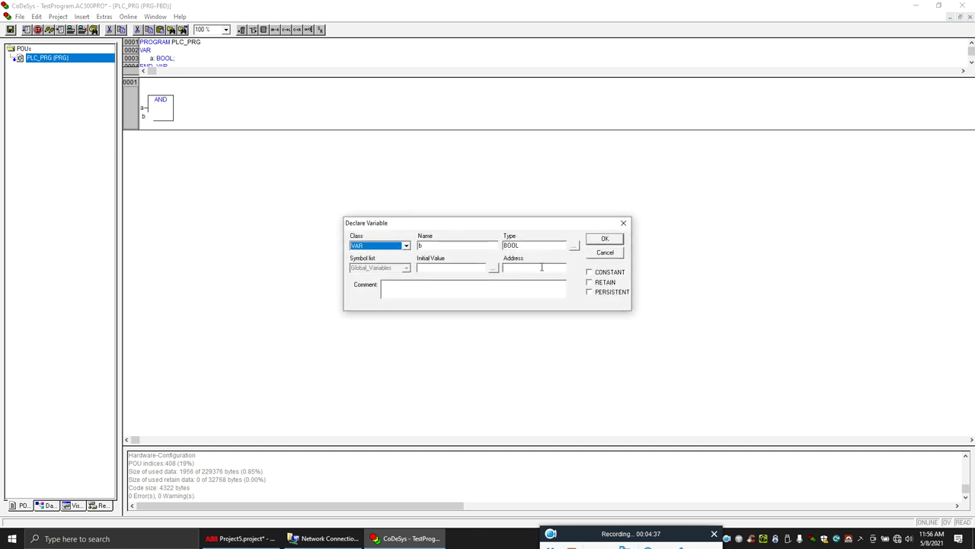
pyautogui.click(615, 242)
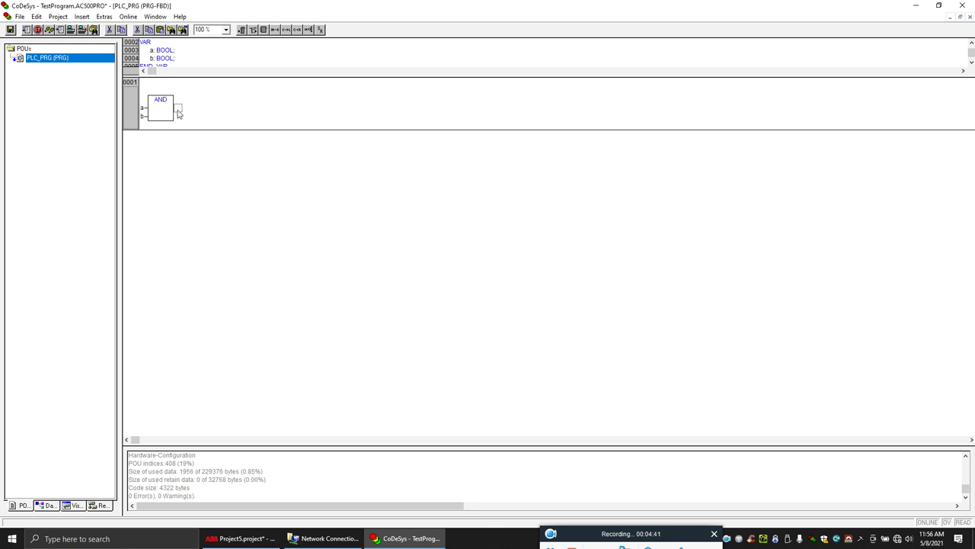
pyautogui.write('c')
pyautogui.press('Return')
pyautogui.click(606, 241)
# - Open Communication Parameters and delete both existing Lokal_ channels
pyautogui.click(125, 18)
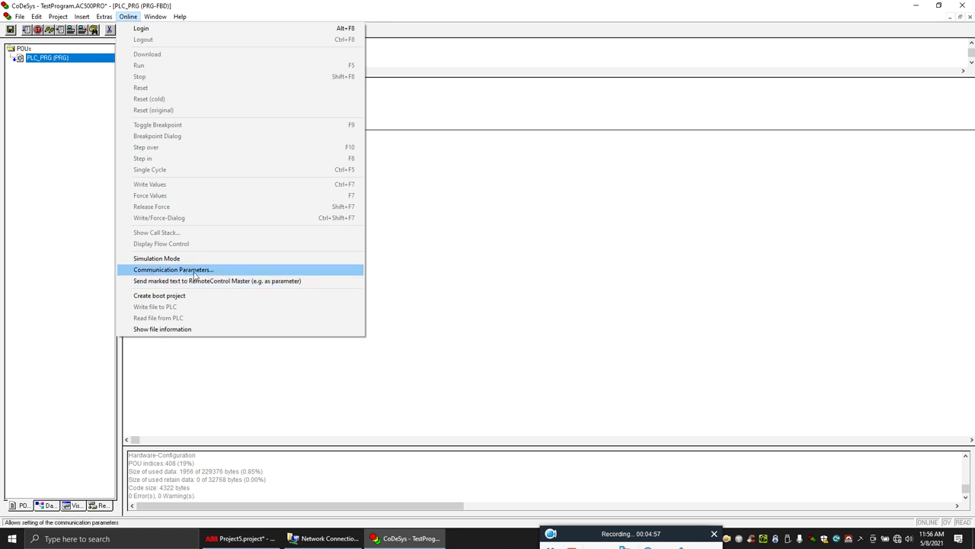
pyautogui.click(195, 271)
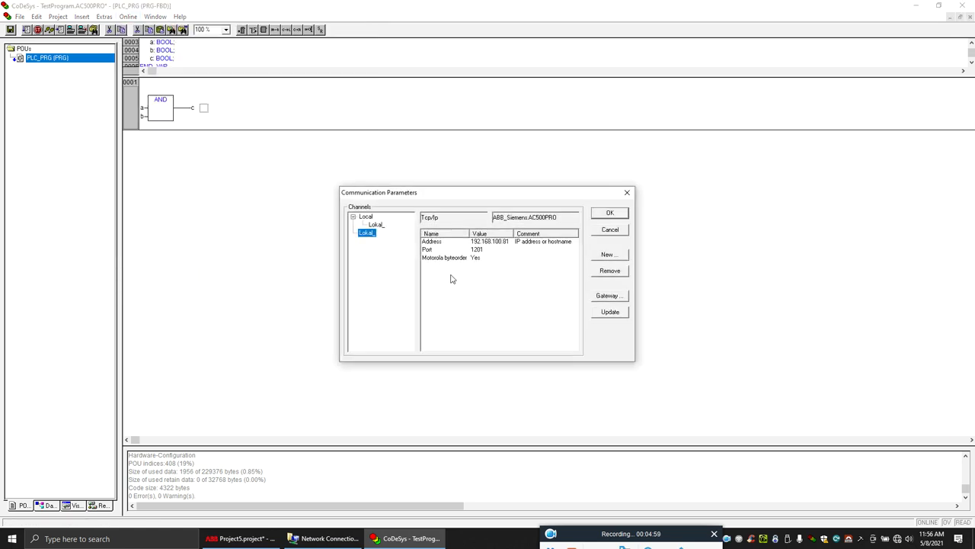
pyautogui.click(367, 220)
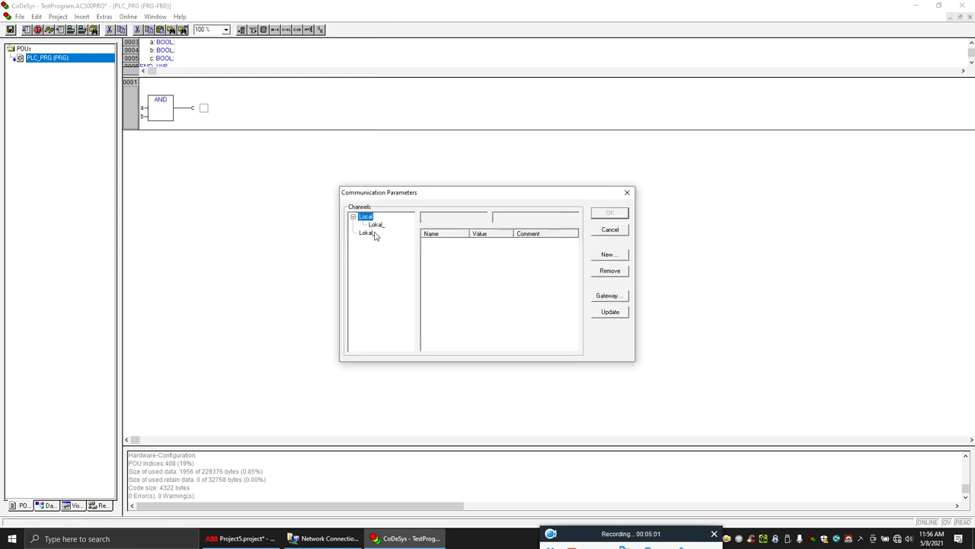
pyautogui.click(374, 233)
pyautogui.press('Delete')
pyautogui.click(379, 225)
pyautogui.press('Delete')
# - Set the gateway connection to Tcp/Ip on localhost
pyautogui.click(608, 256)
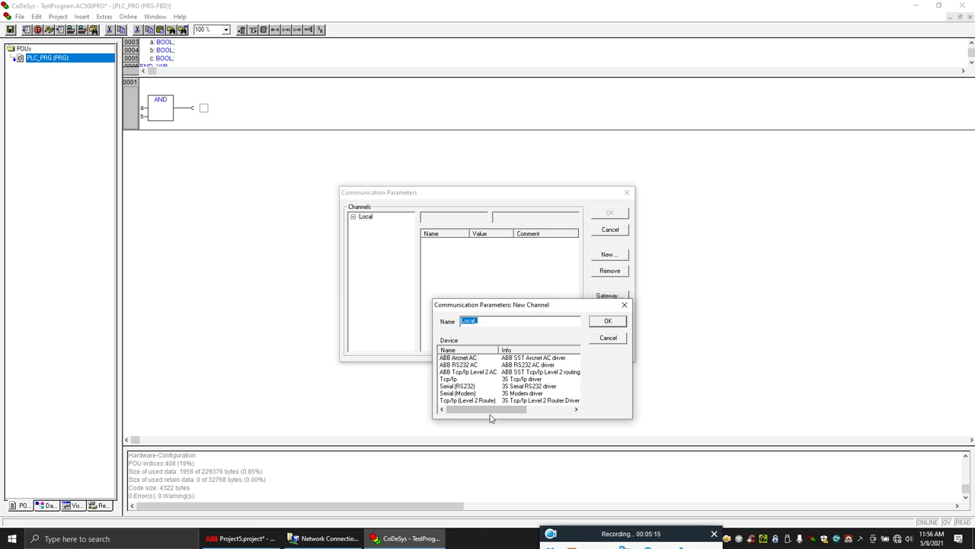
pyautogui.moveTo(484, 410)
pyautogui.mouseDown()
pyautogui.moveTo(549, 409)
pyautogui.moveTo(483, 411)
pyautogui.mouseUp()
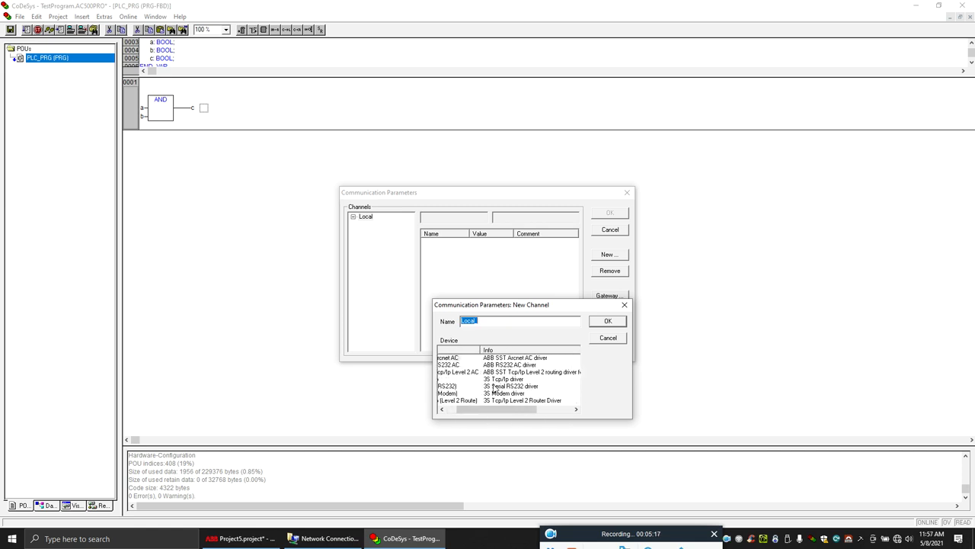
pyautogui.press('Escape')
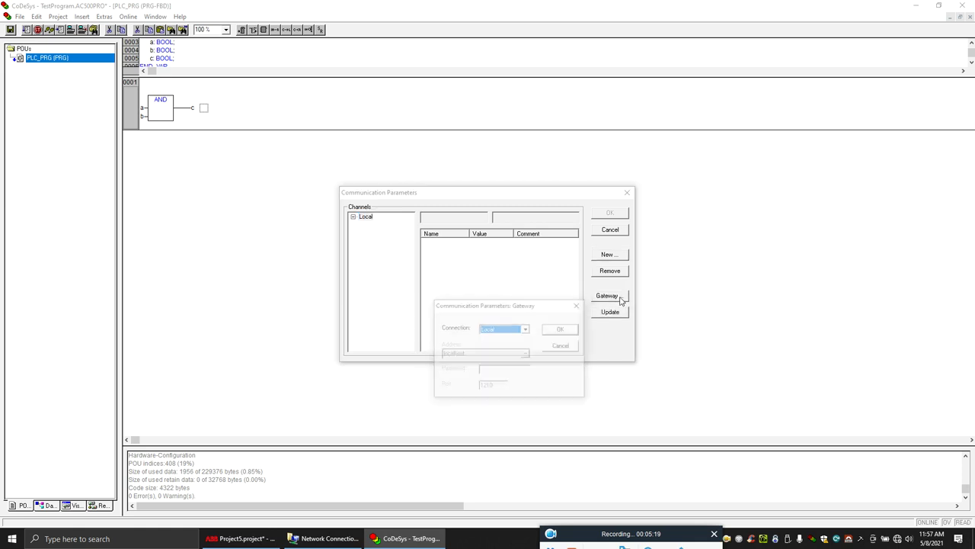
pyautogui.click(613, 296)
pyautogui.click(526, 329)
pyautogui.click(523, 344)
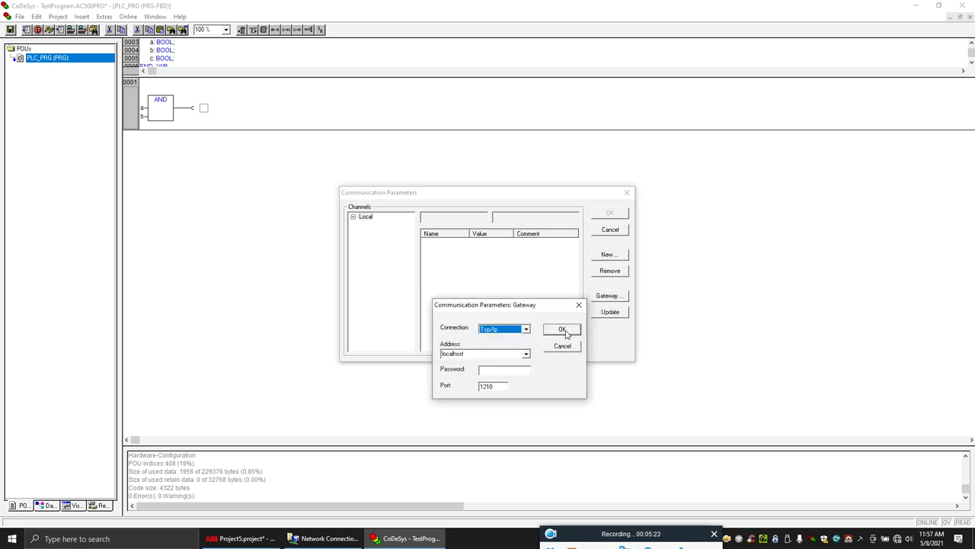
pyautogui.click(562, 329)
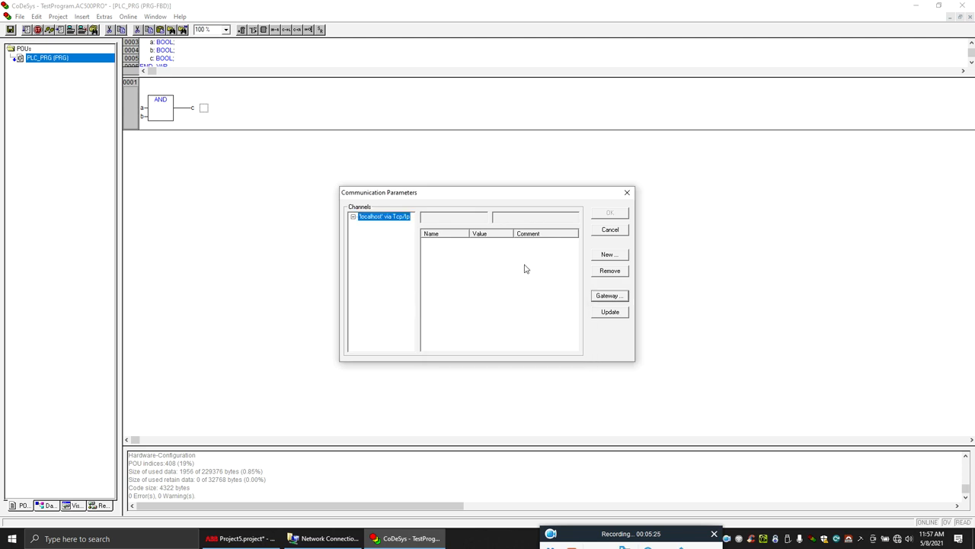
# - Add a new Tcp/Ip channel and begin editing its Address value
pyautogui.click(609, 255)
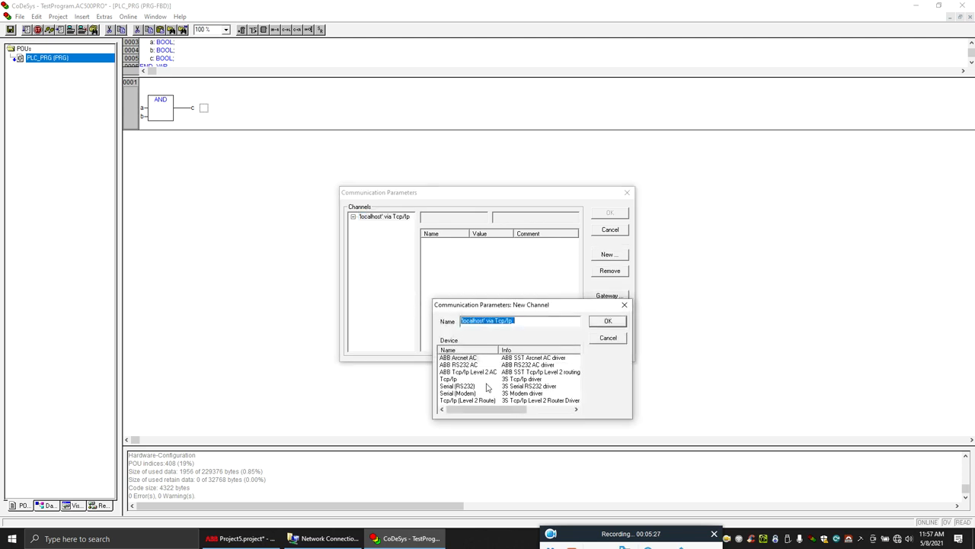
pyautogui.click(455, 379)
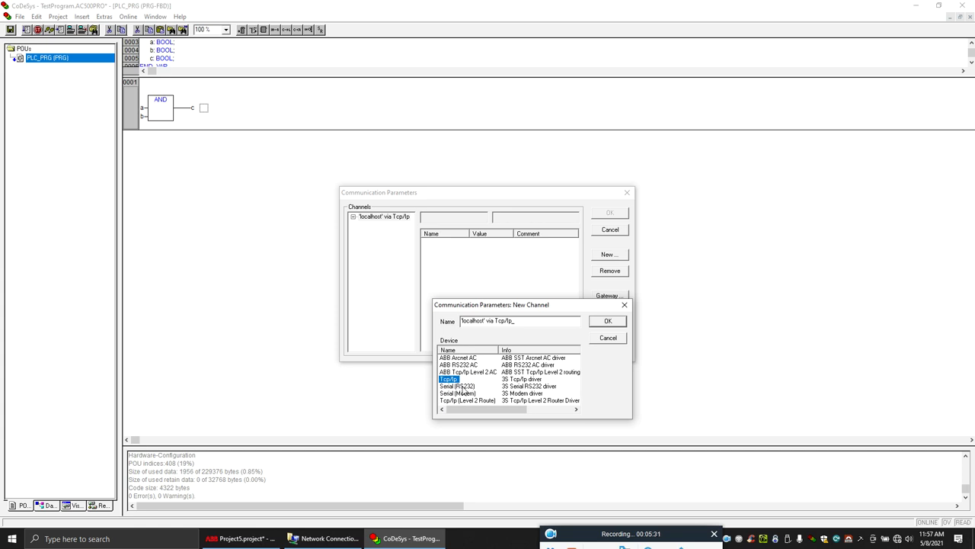
pyautogui.click(614, 322)
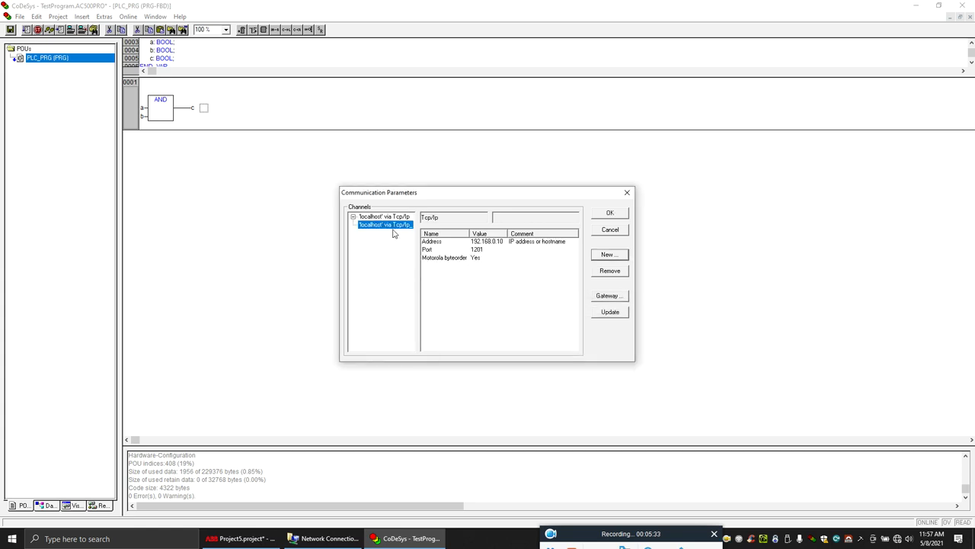
pyautogui.doubleClick(488, 241)
pyautogui.click(503, 241)
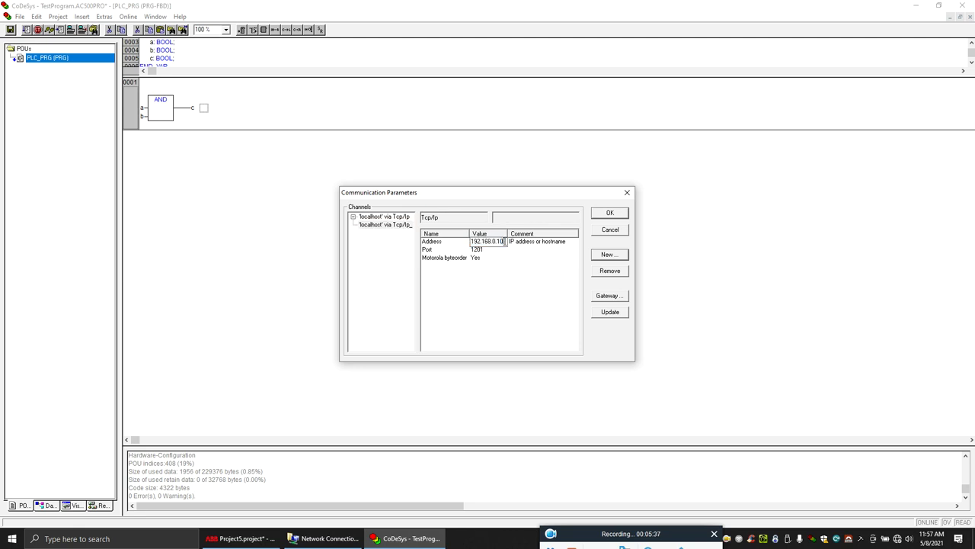
# - Read the PLC's IP address, 192.168.100.73, in Automation Builder, then return to CoDeSys
pyautogui.click(256, 538)
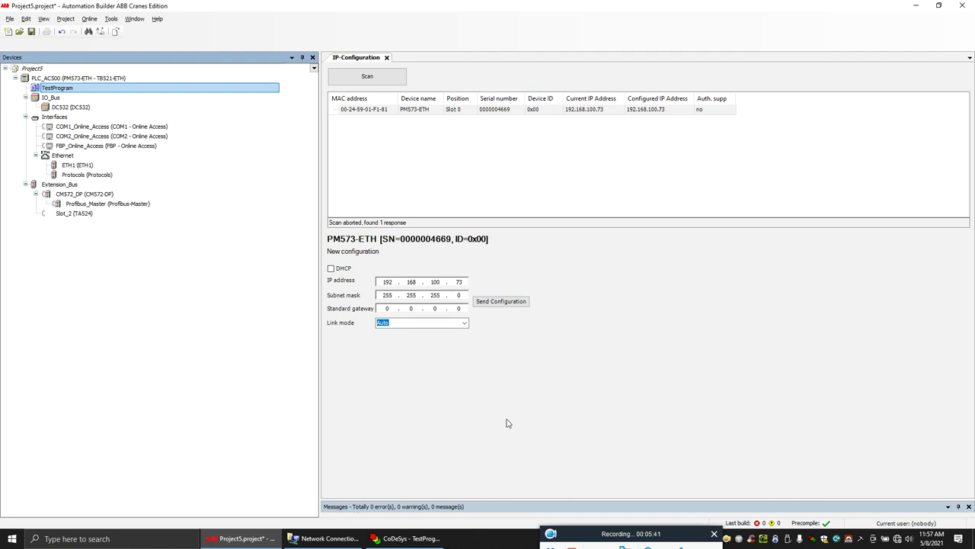
pyautogui.click(408, 538)
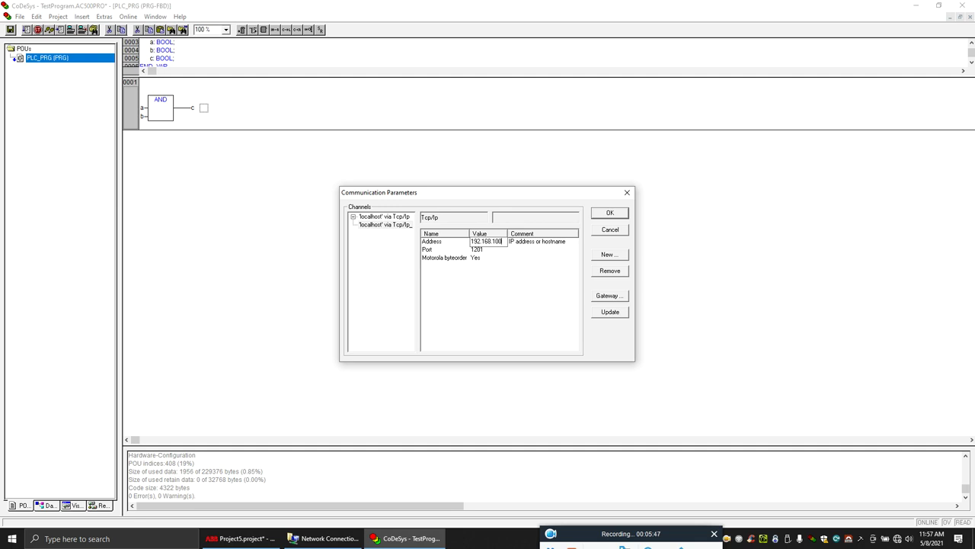
# - Finish the Tcp/Ip channel address as 192.168.100.73 and accept the communication parameters
pyautogui.write('3')
pyautogui.click(502, 288)
pyautogui.moveTo(508, 233); pyautogui.dragTo(529, 233)
pyautogui.click(391, 226)
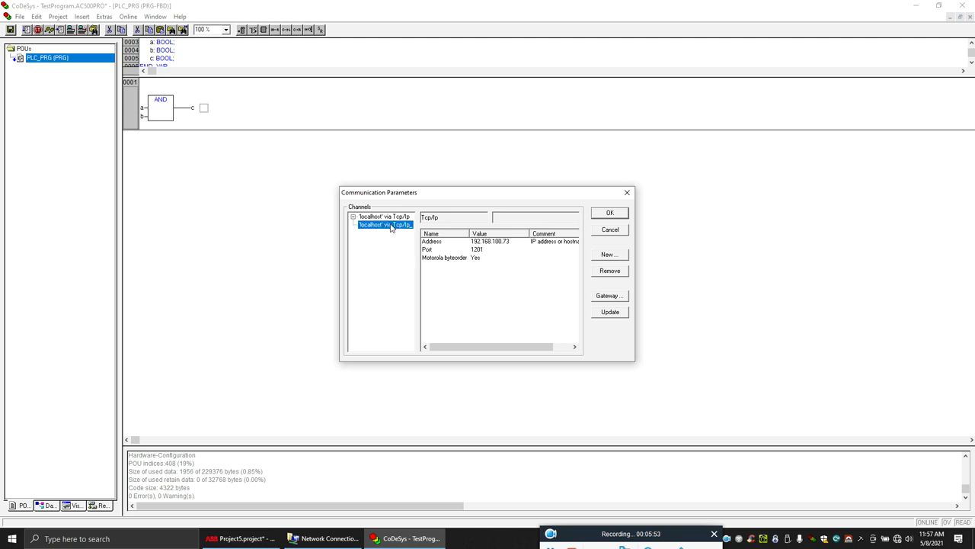
pyautogui.click(618, 213)
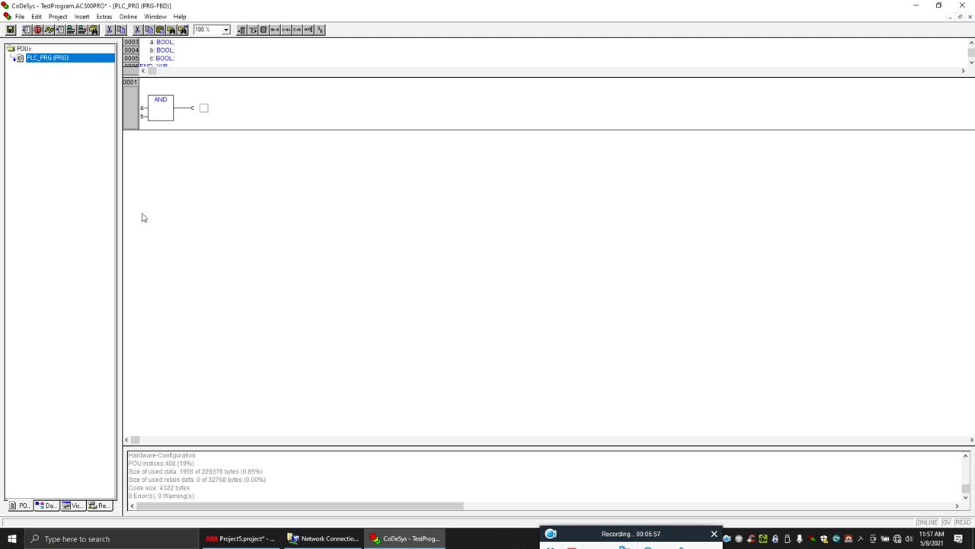
pyautogui.click(660, 541)
# - Open the properties of the Ethernet 4 network adapter
pyautogui.click(898, 539)
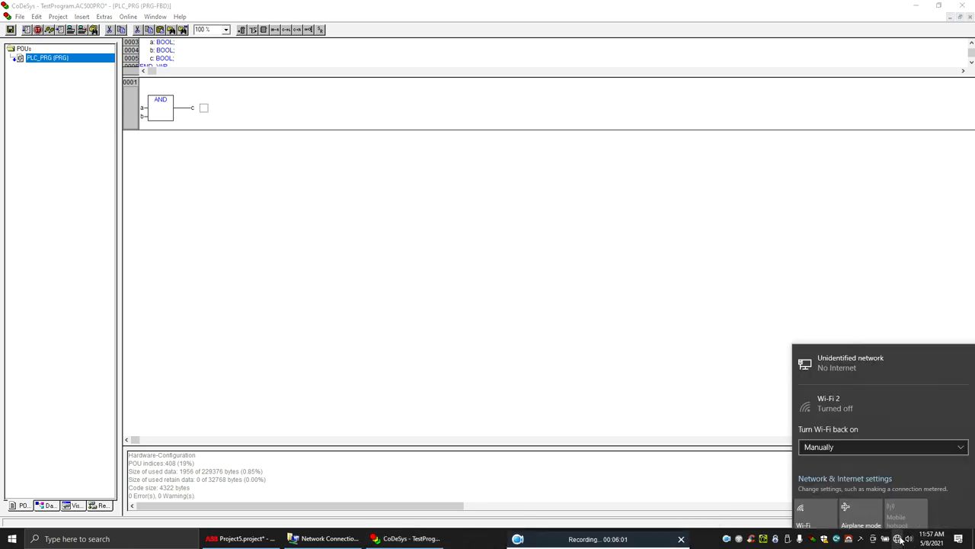
pyautogui.click(876, 474)
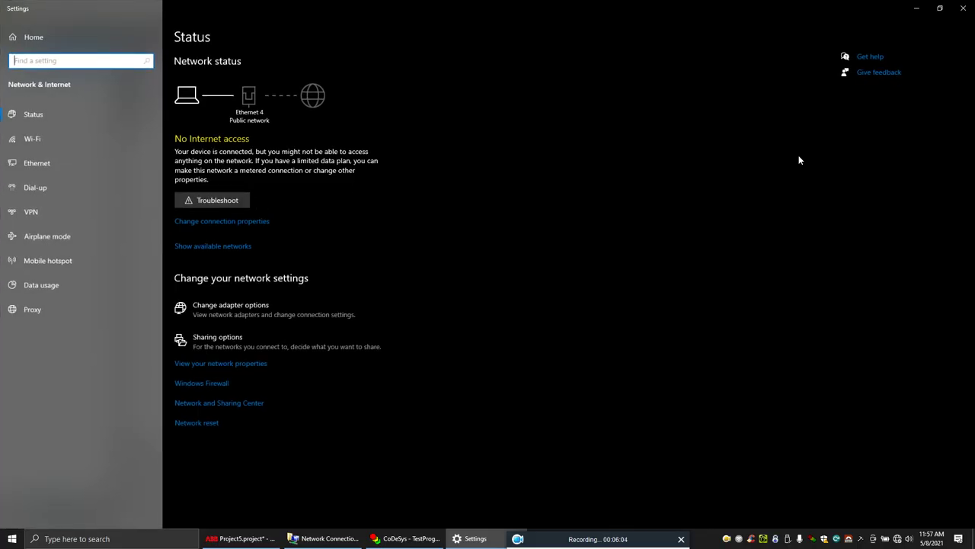
pyautogui.click(36, 163)
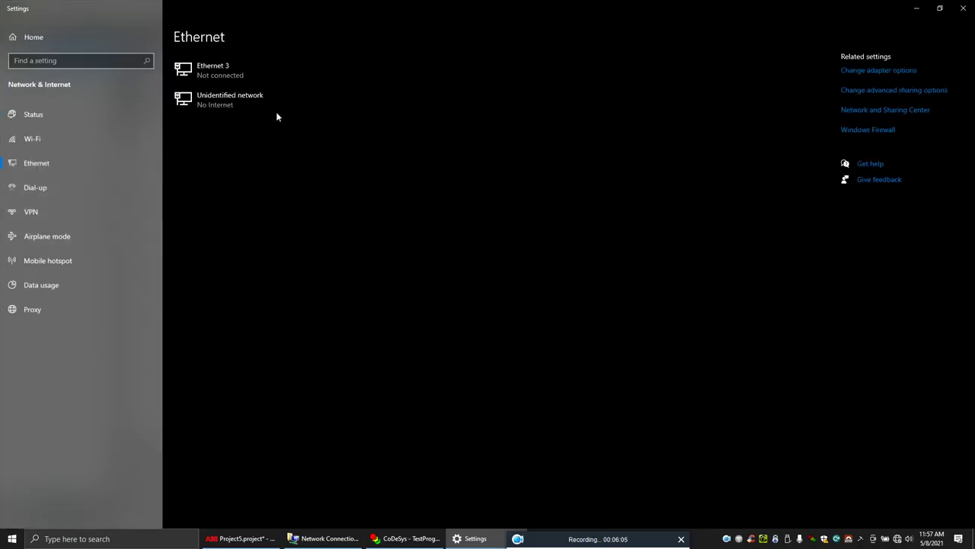
pyautogui.click(873, 69)
pyautogui.rightClick(640, 174)
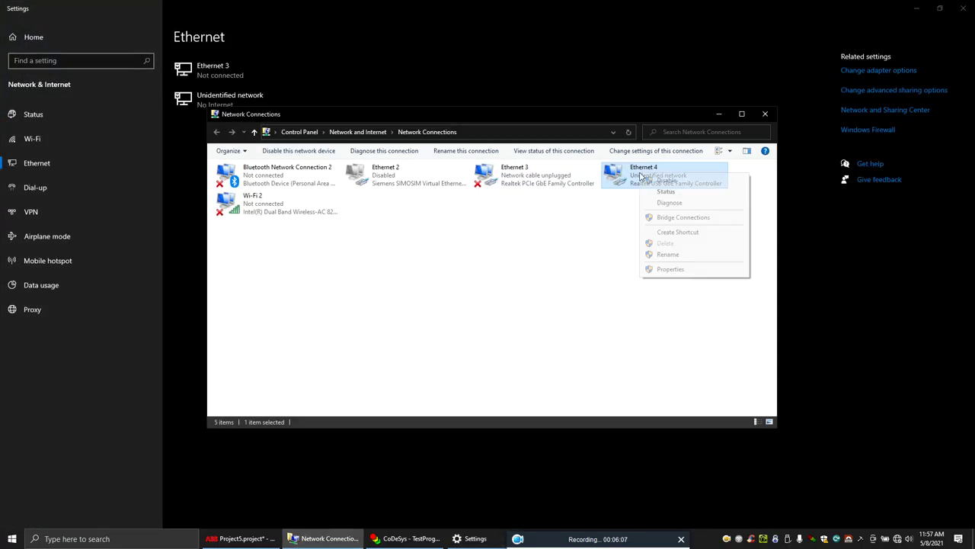
pyautogui.click(683, 269)
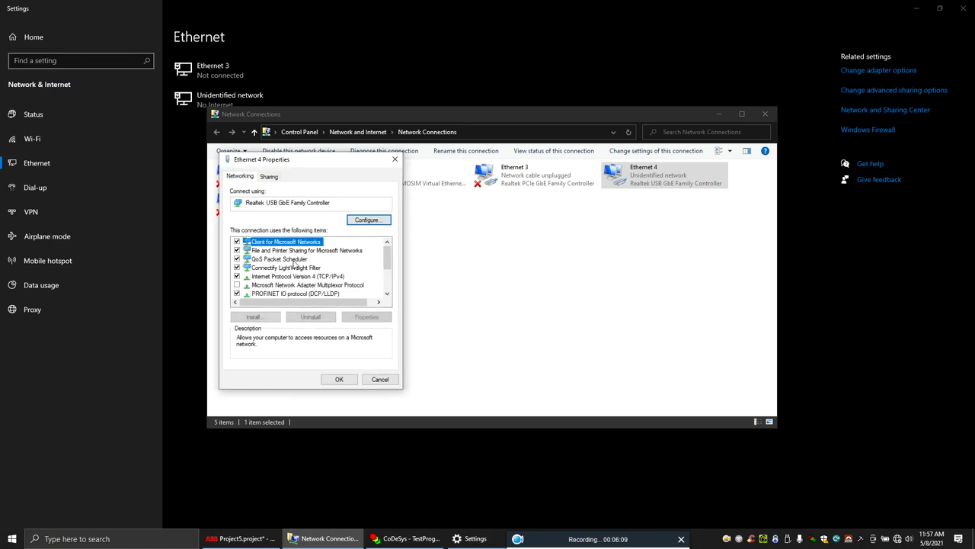
# - Give Ethernet 4 the static IPv4 address 192.168.100.20 with mask 255.255.255.0
pyautogui.doubleClick(297, 277)
pyautogui.click(305, 271)
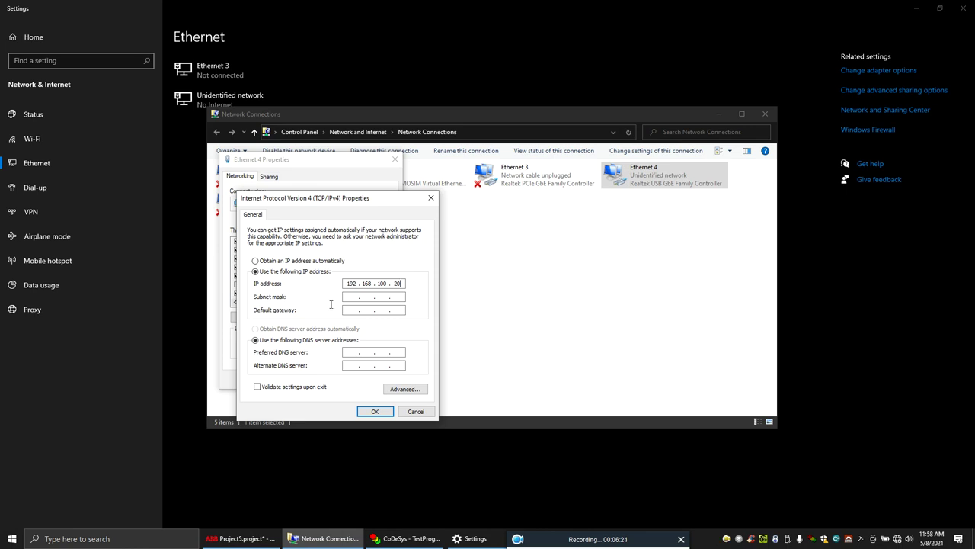
pyautogui.click(349, 296)
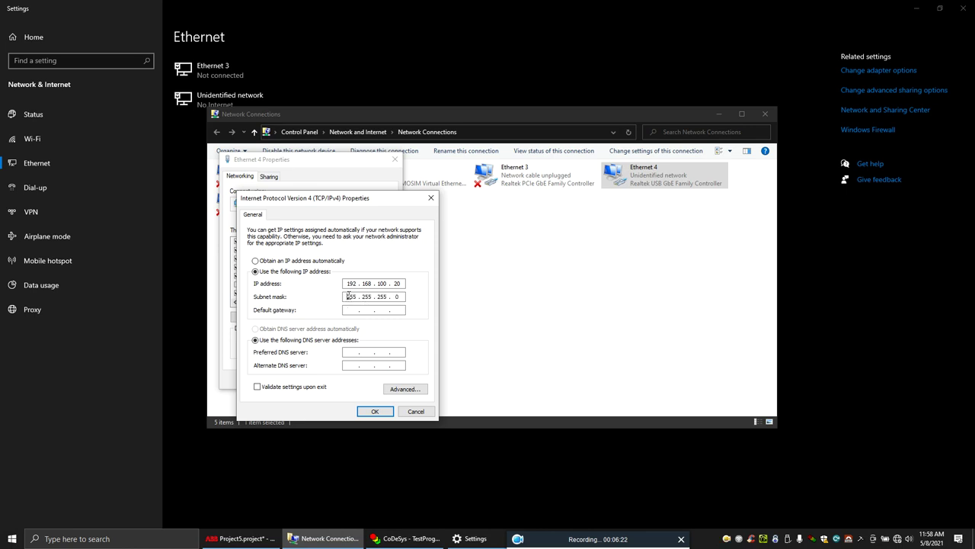
pyautogui.click(378, 410)
pyautogui.click(351, 381)
pyautogui.click(412, 364)
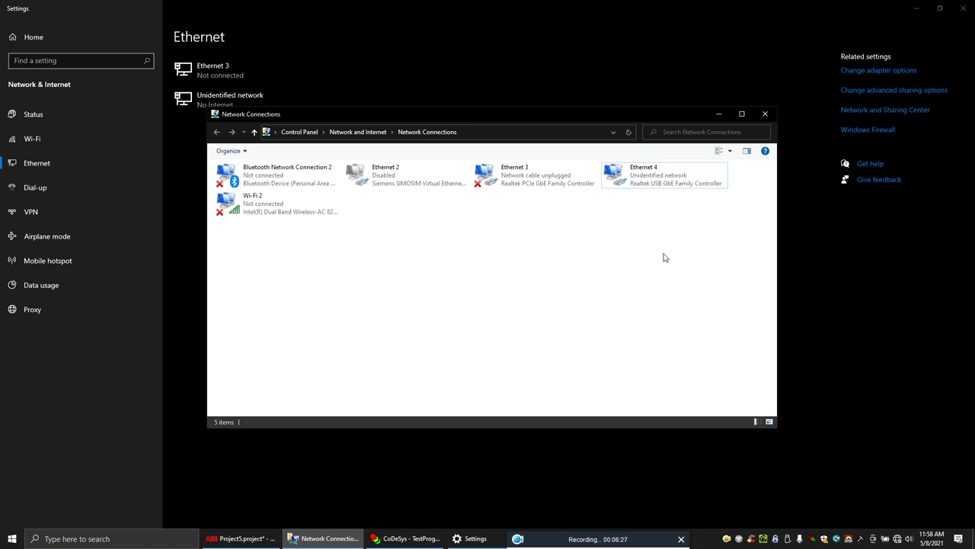
# - Run 'ping 192.168.100.73 -t' and close Network Connections and Settings
pyautogui.press('super+r')
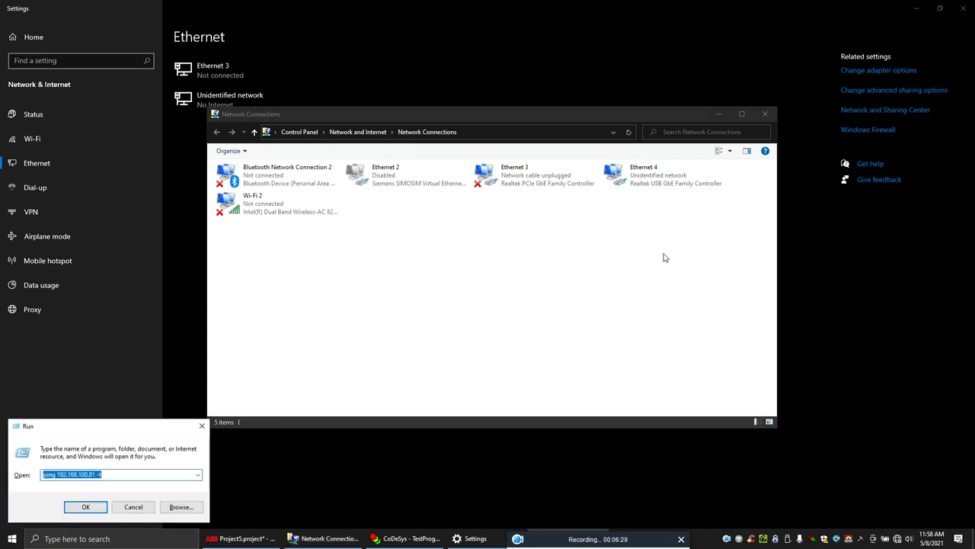
pyautogui.click(96, 475)
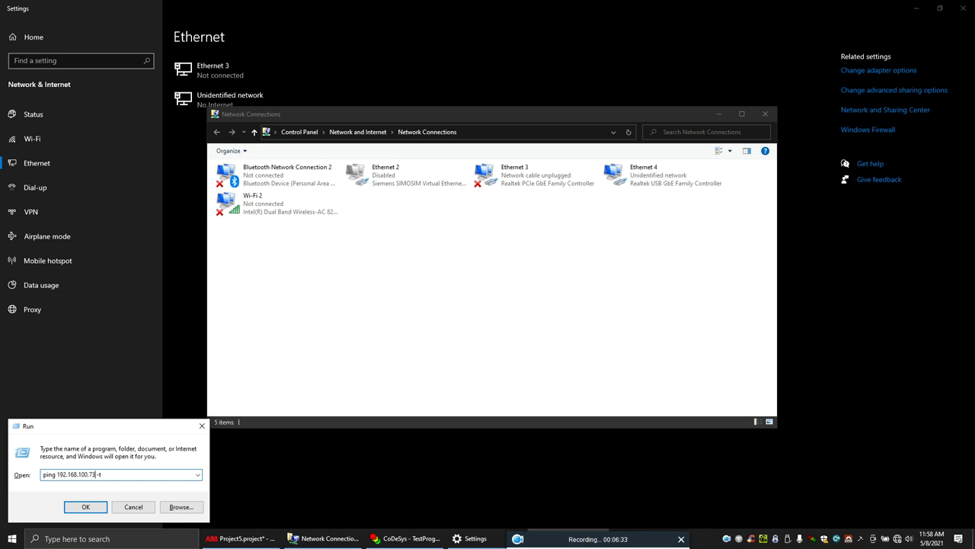
pyautogui.click(103, 506)
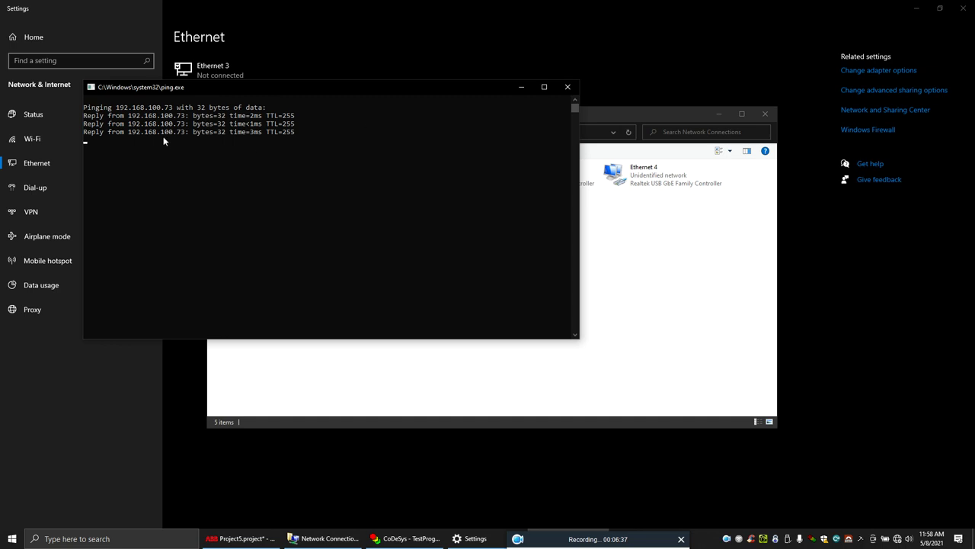
pyautogui.click(765, 114)
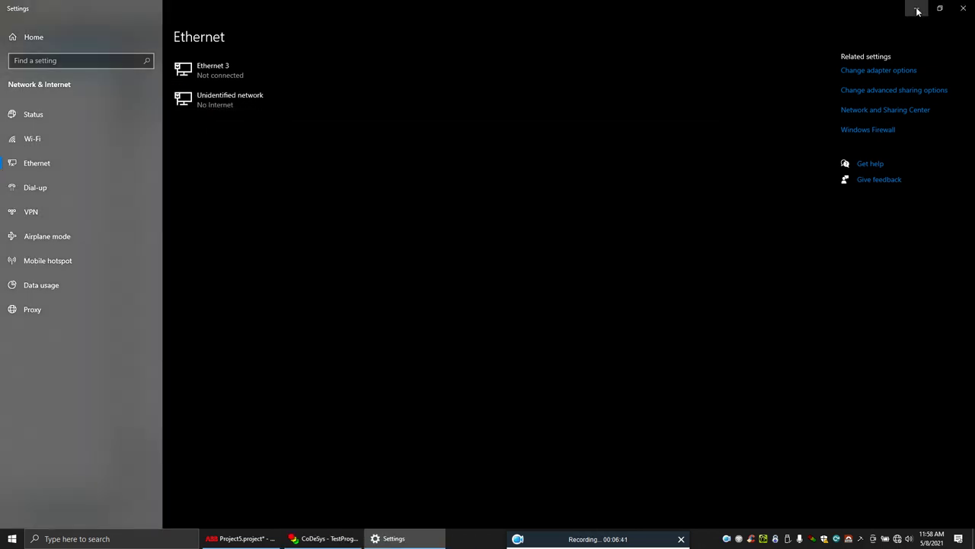
pyautogui.click(918, 9)
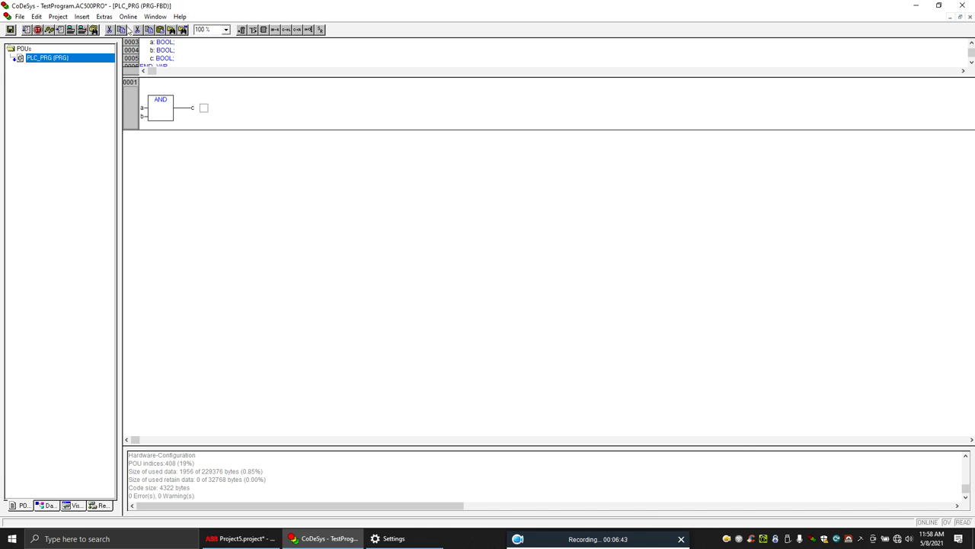
# - Log in to the PLC with Online > Login and approve downloading the changed program
pyautogui.click(128, 16)
pyautogui.click(207, 29)
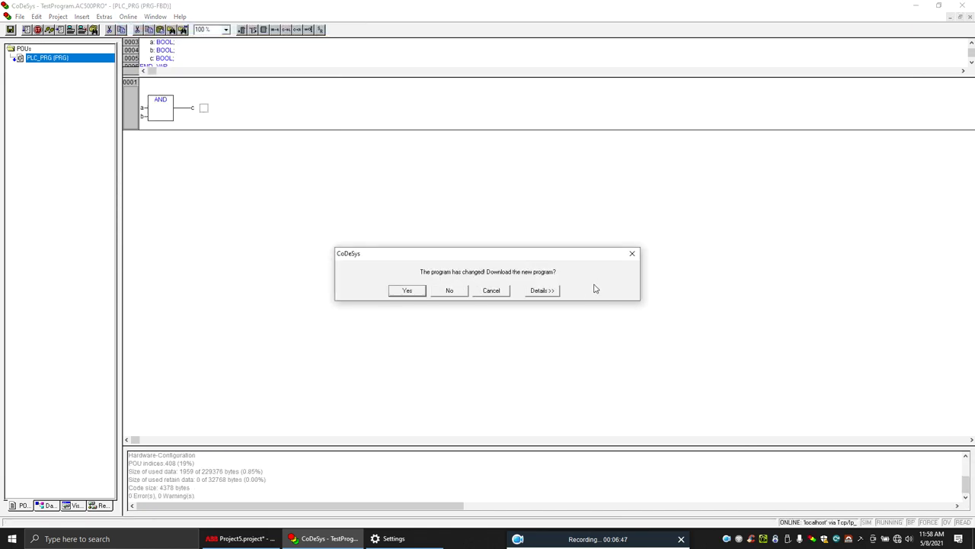
pyautogui.click(410, 291)
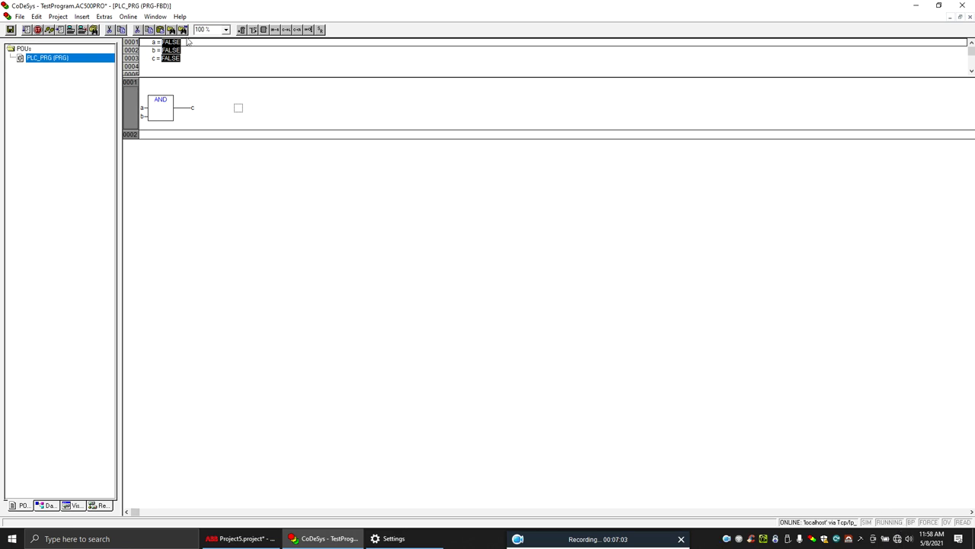
# - Run the PLC program and force inputs a and b to TRUE
pyautogui.click(128, 16)
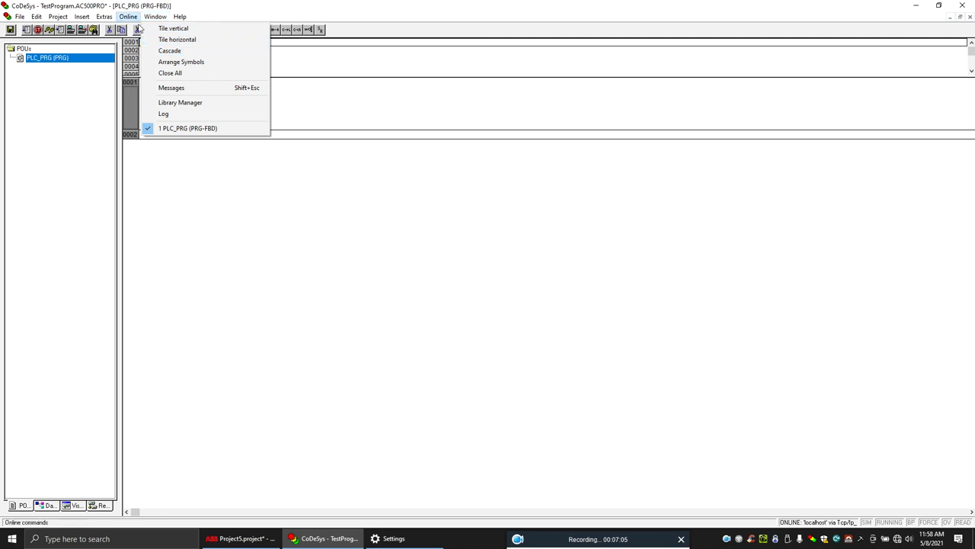
pyautogui.click(140, 67)
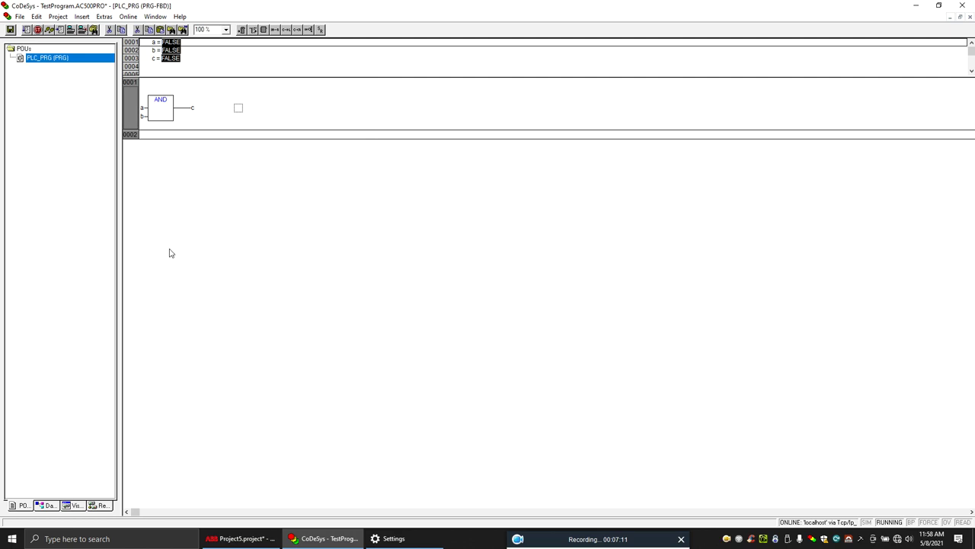
pyautogui.doubleClick(142, 109)
pyautogui.press('F7')
pyautogui.doubleClick(143, 115)
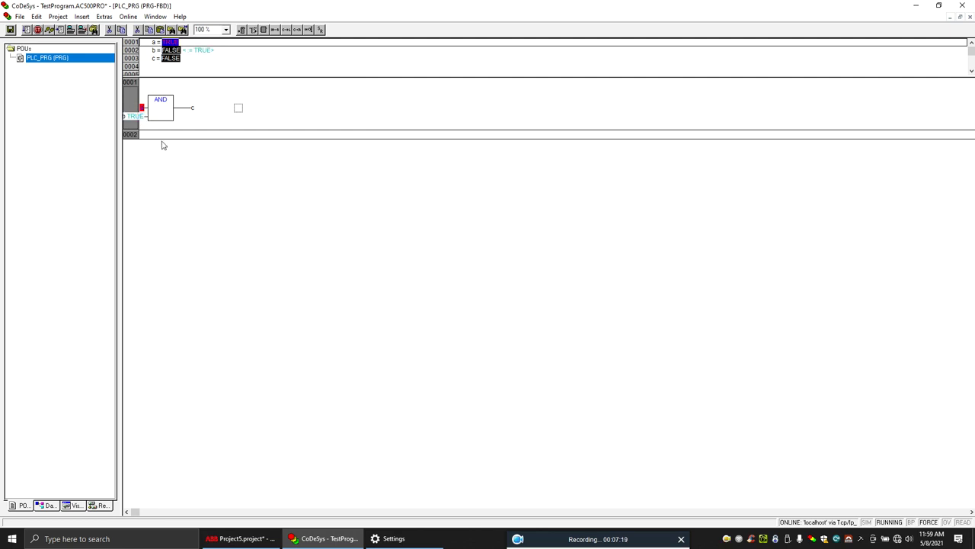
pyautogui.press('F7')
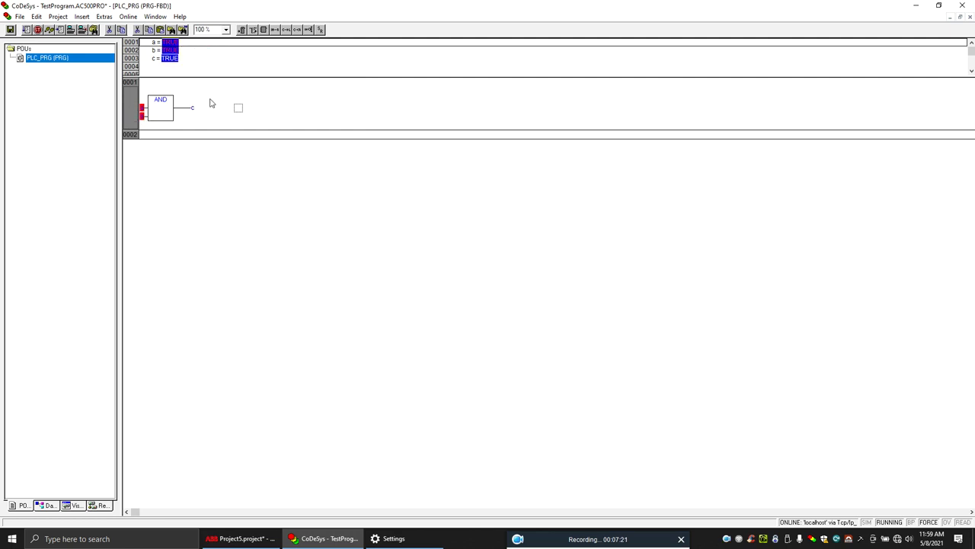